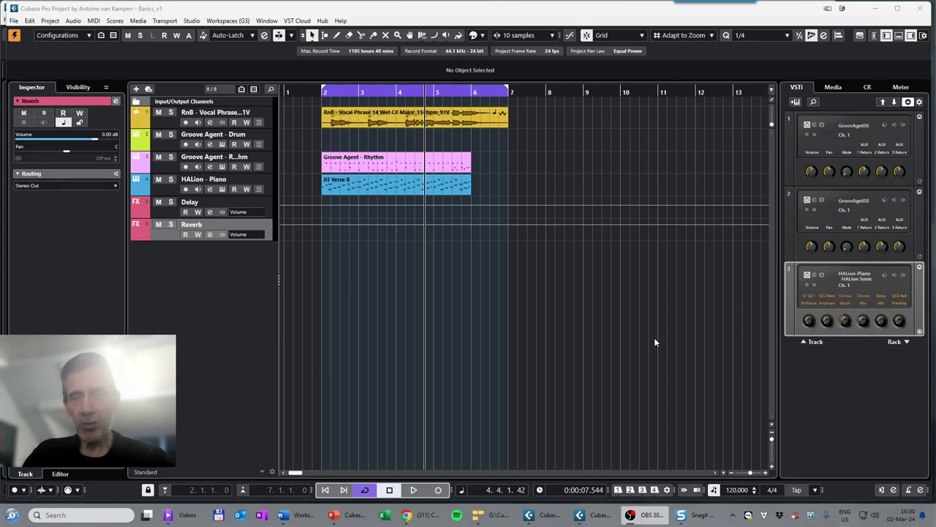
Search the Media tab's Loops & Samples library for 'vocal'
left_click(839, 89)
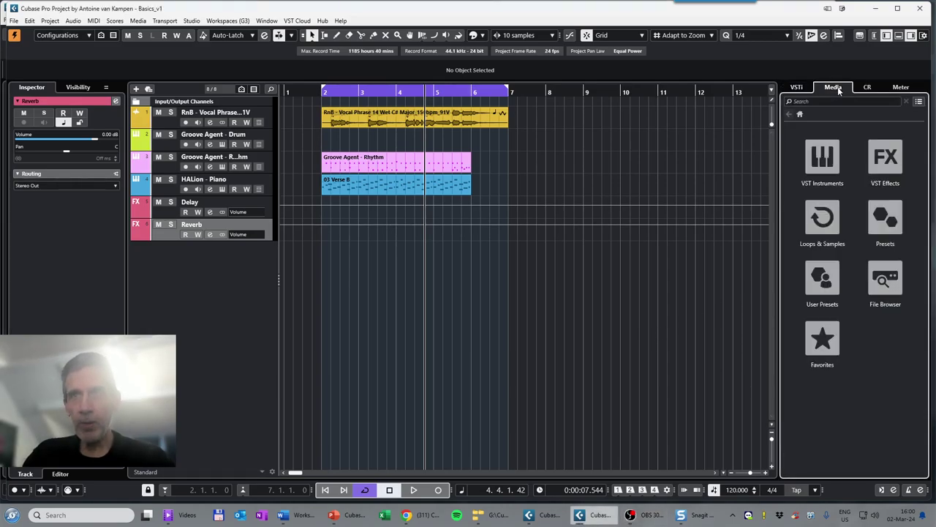
left_click(819, 225)
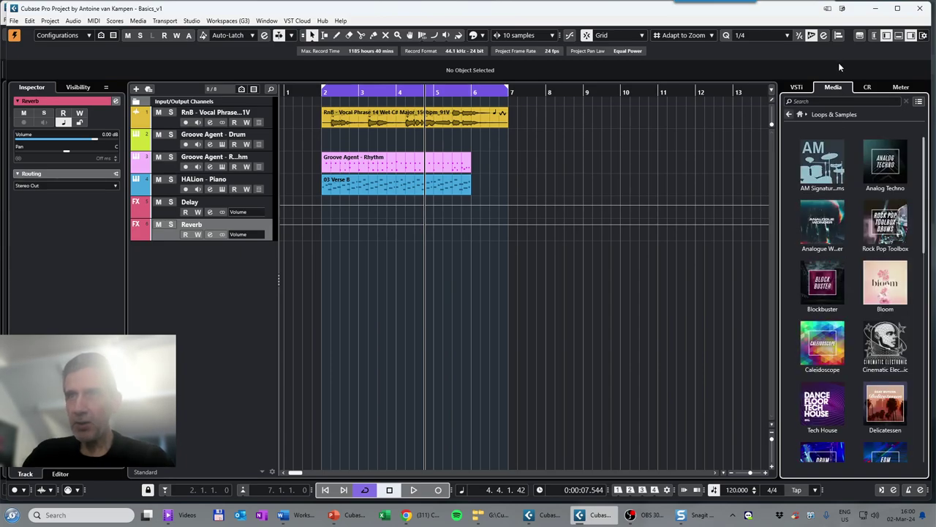
left_click(829, 103)
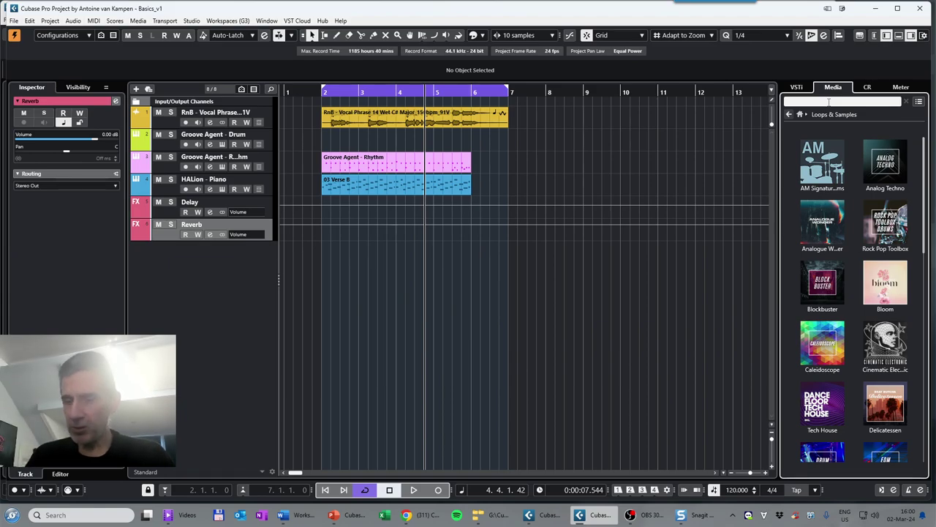
type("vocal")
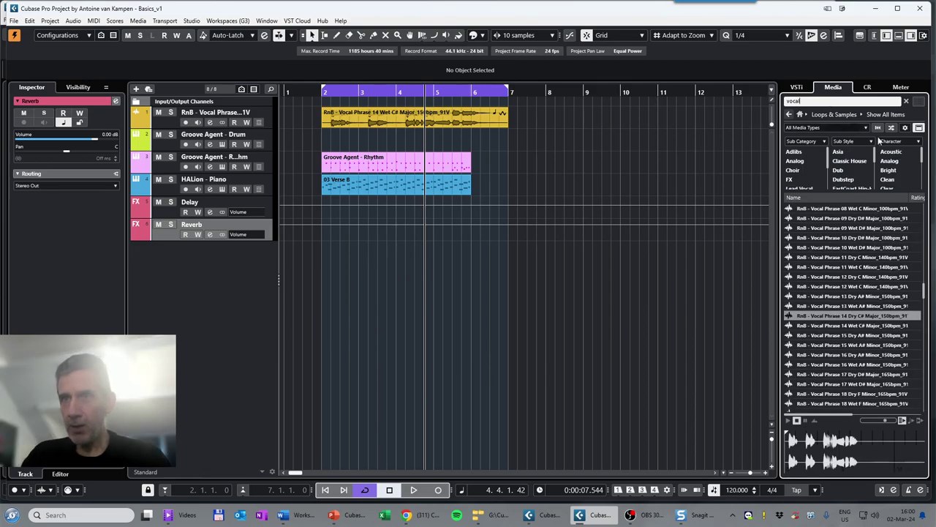
Scroll the vocal results and preview the C# major RnB vocal adlib loop
scroll(853, 280, "up", 5)
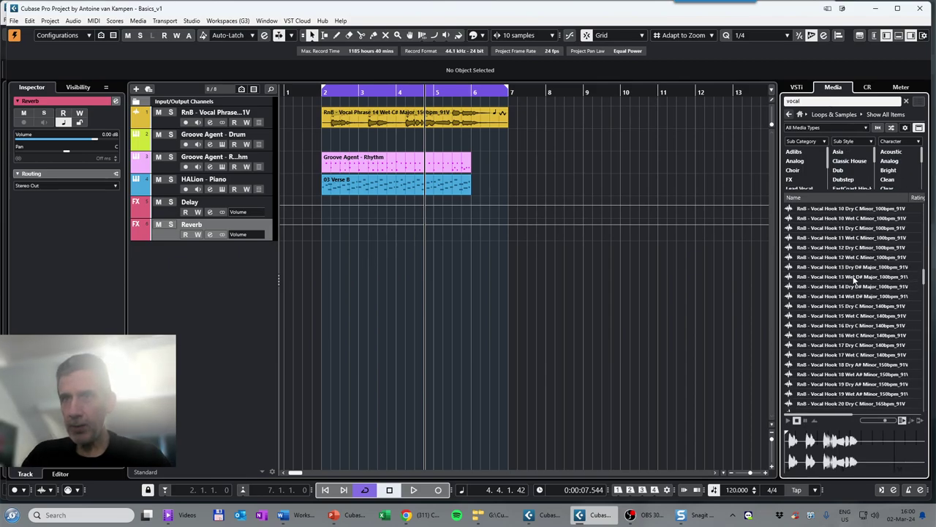
scroll(853, 279, "up", 3)
scroll(853, 275, "up", 3)
scroll(841, 327, "up", 4)
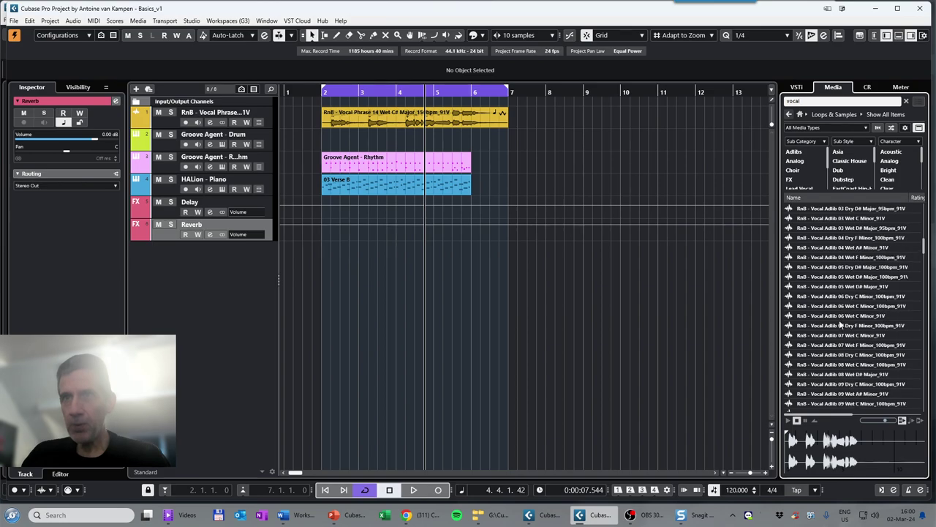
scroll(841, 326, "up", 4)
scroll(840, 321, "up", 4)
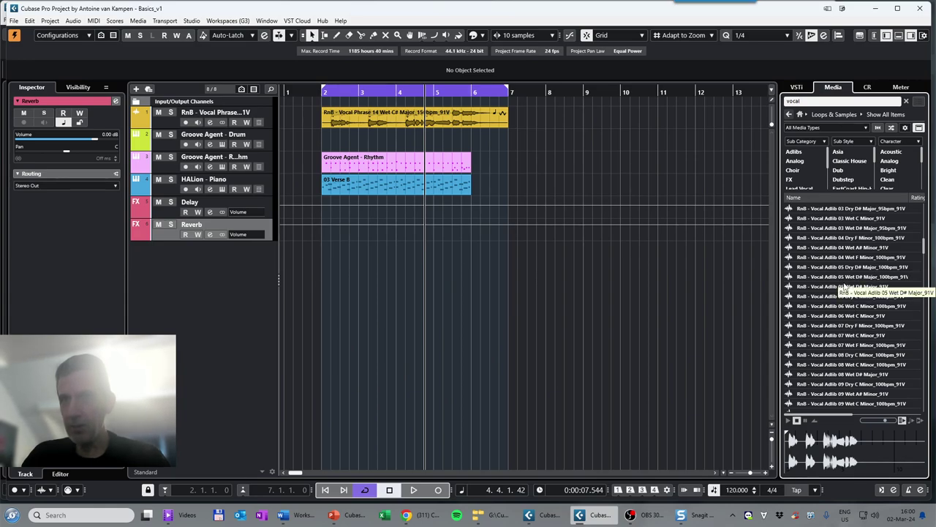
scroll(856, 234, "up", 2)
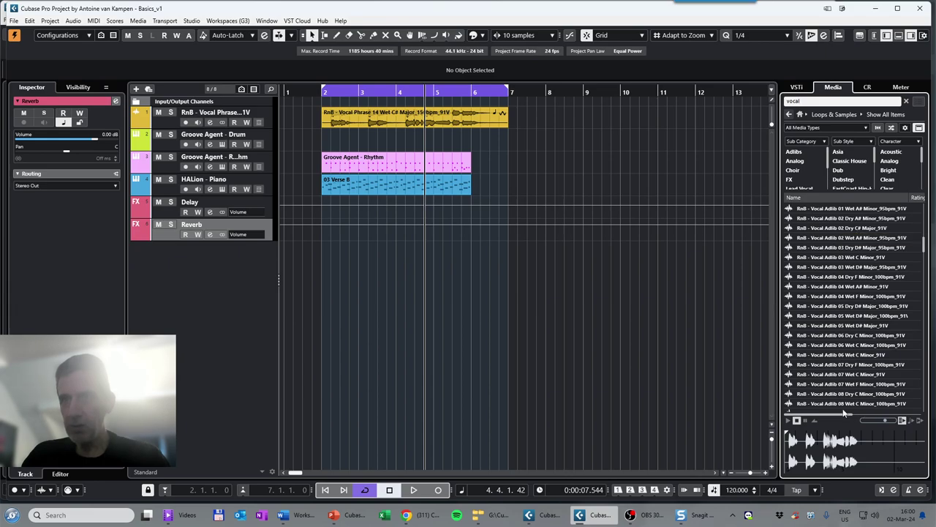
left_click_drag(843, 414, 907, 417)
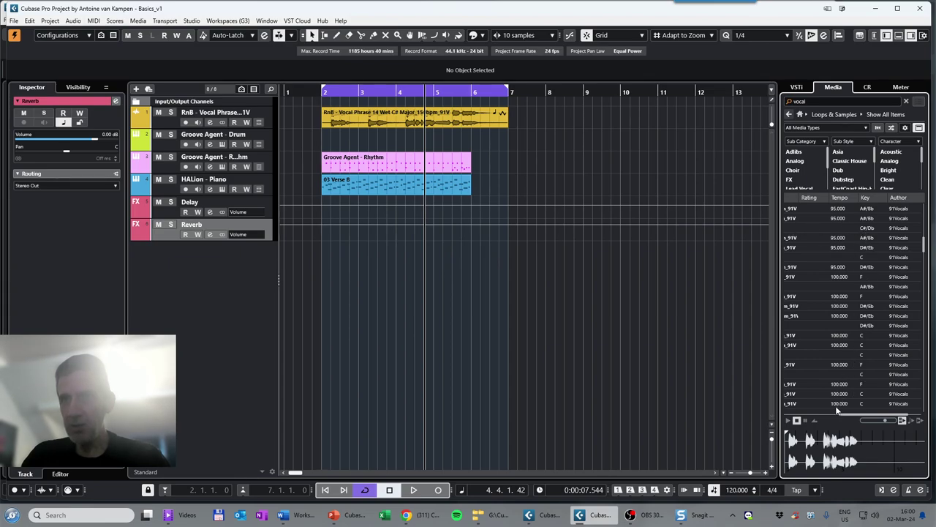
left_click(841, 227)
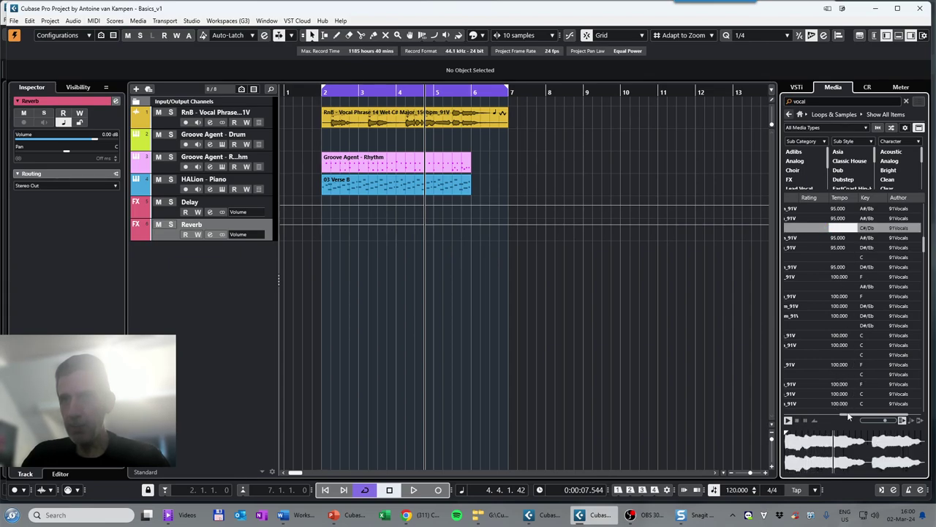
left_click_drag(849, 415, 793, 415)
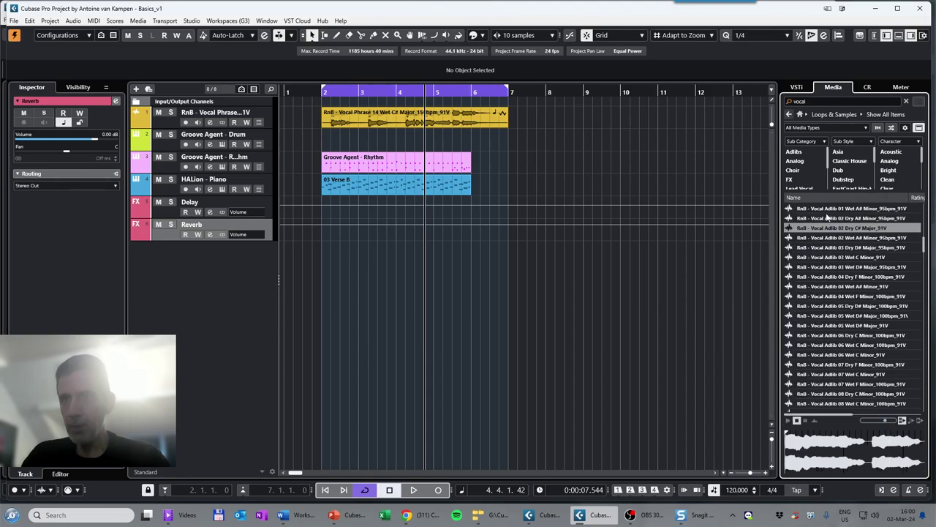
Add the adlib loop as a new track at bar 2, placed second under the vocal phrase
left_click_drag(834, 233, 331, 262)
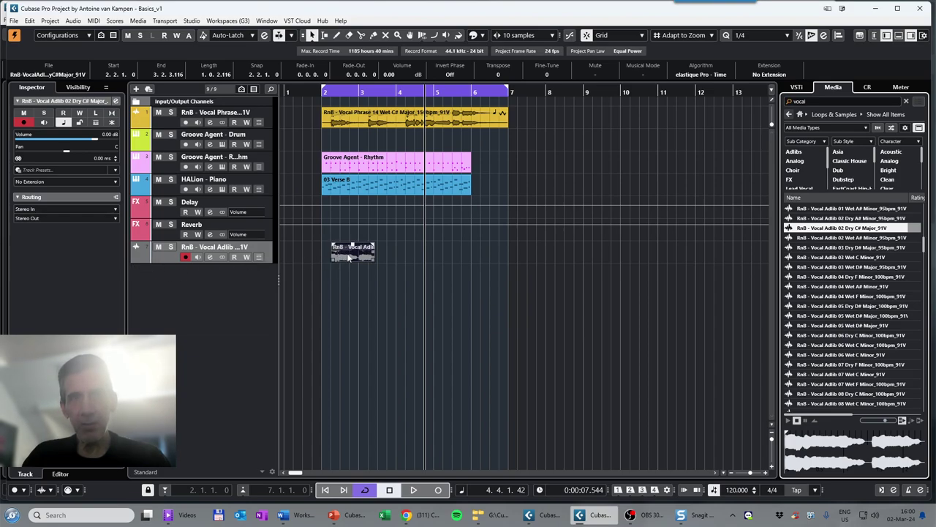
left_click_drag(341, 257, 331, 257)
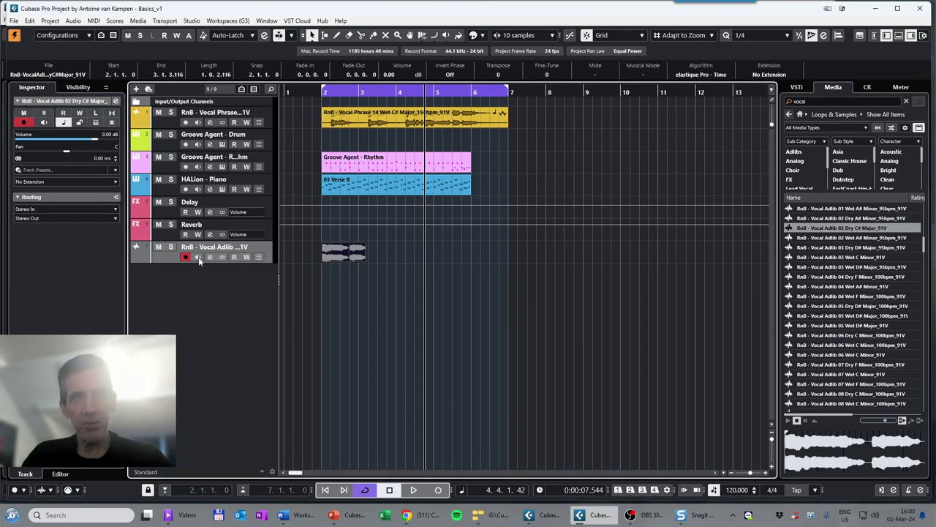
left_click_drag(165, 264, 164, 168)
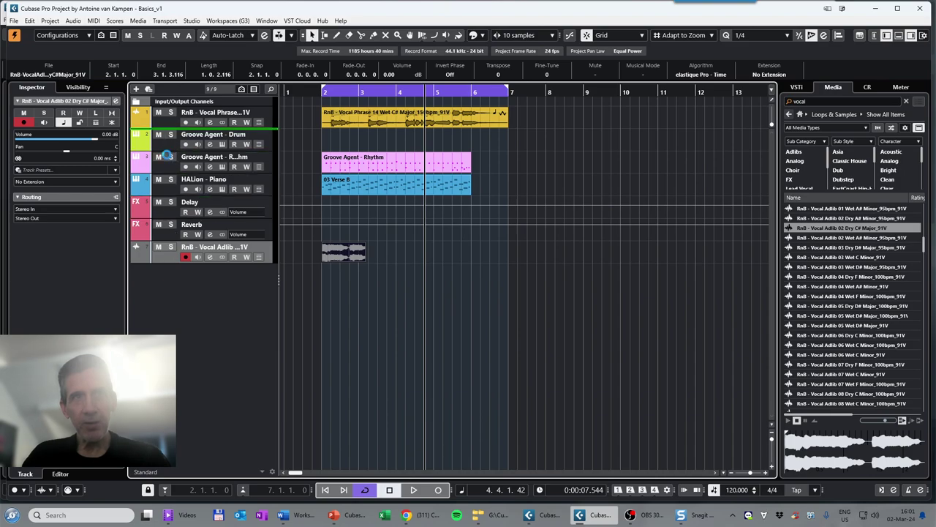
left_click(382, 143)
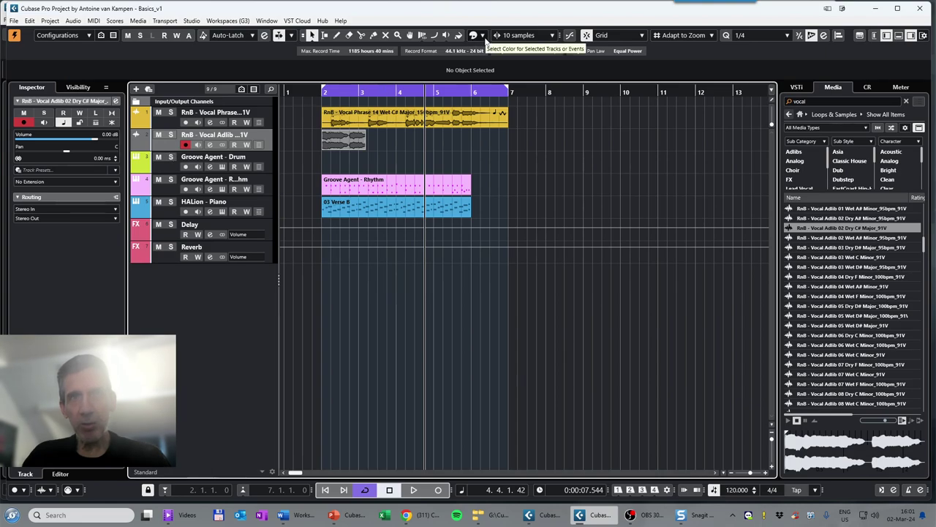
Colour the adlib track with the yellow Vocals colour and select its event
left_click(482, 37)
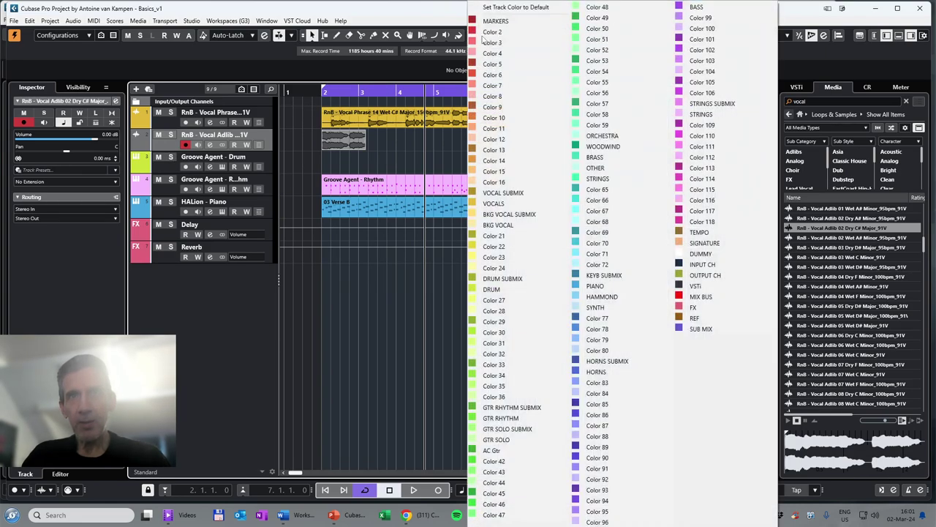
left_click(492, 204)
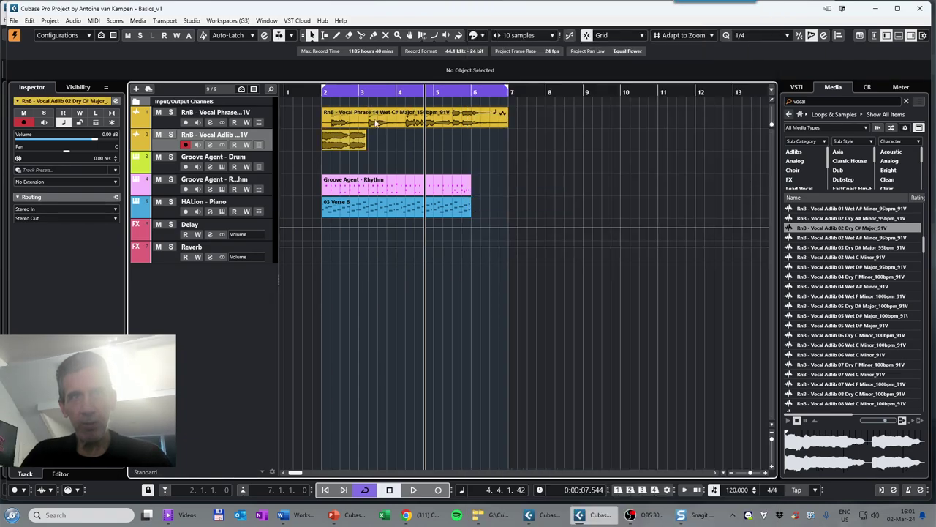
left_click(348, 147)
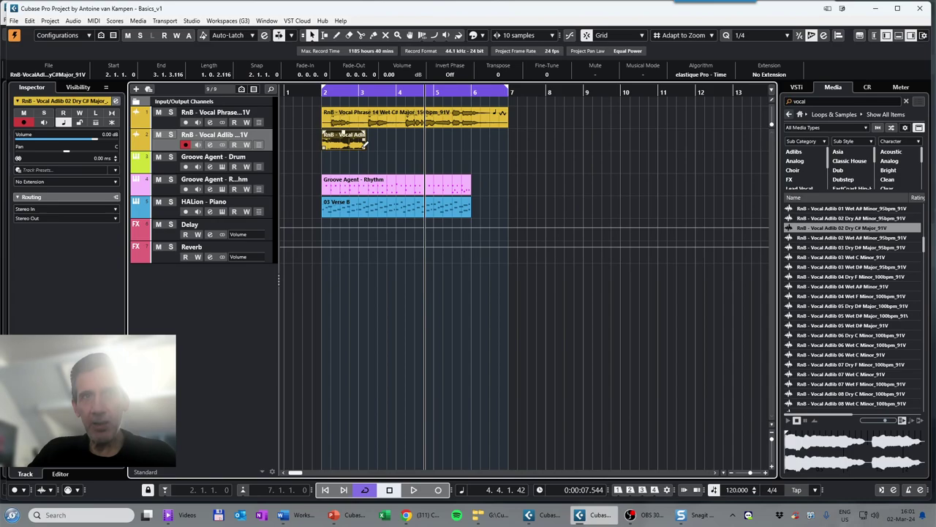
left_click_drag(365, 144, 461, 146)
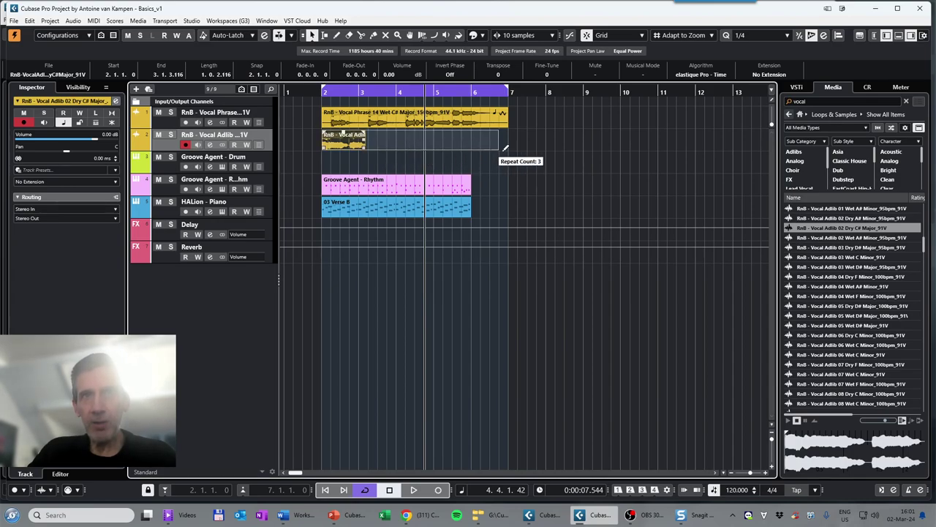
left_click_drag(461, 146, 543, 145)
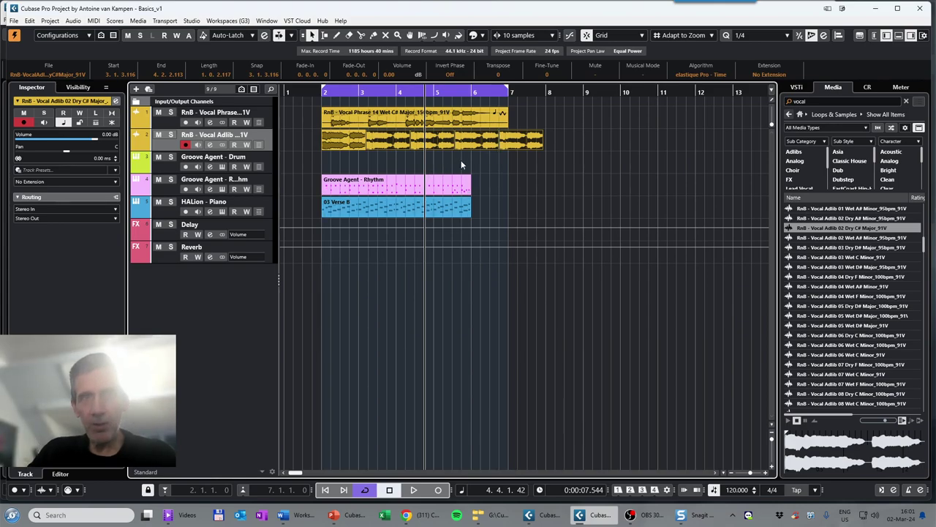
key("ctrl+z")
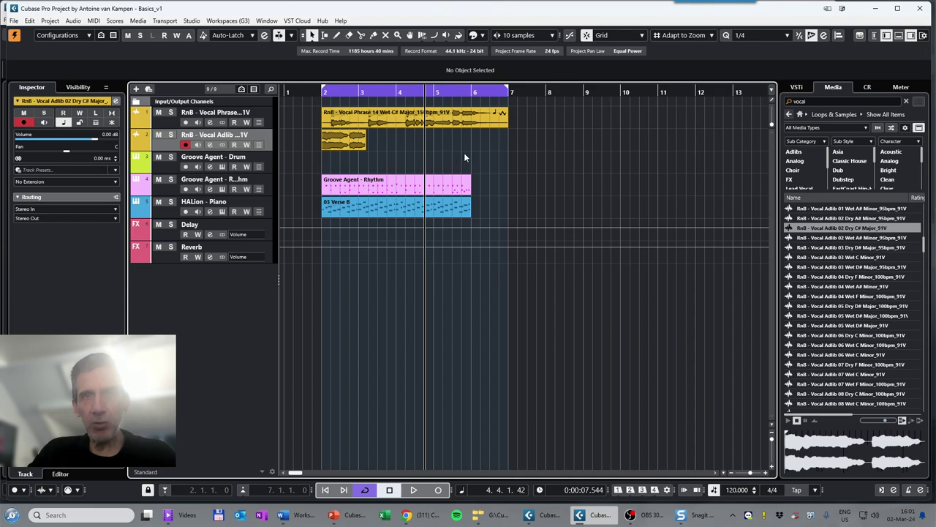
Set the selected adlib event to Musical Mode so it follows the project tempo
left_click(346, 144)
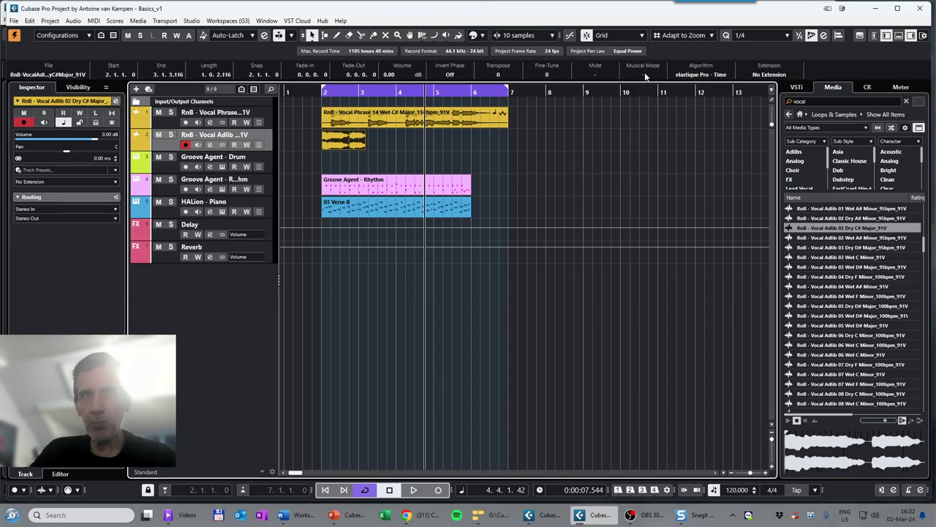
left_click(644, 74)
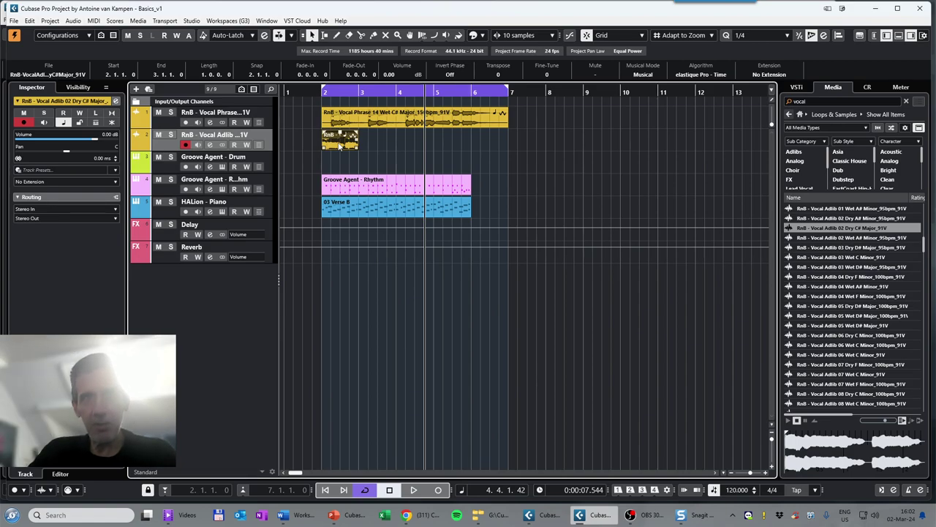
Copy the adlib event to bars 4, 5 and 6 so it runs through bar 7
mouse_move(339, 146)
left_mouse_down()
mouse_move(444, 144)
mouse_move(381, 144)
left_mouse_up()
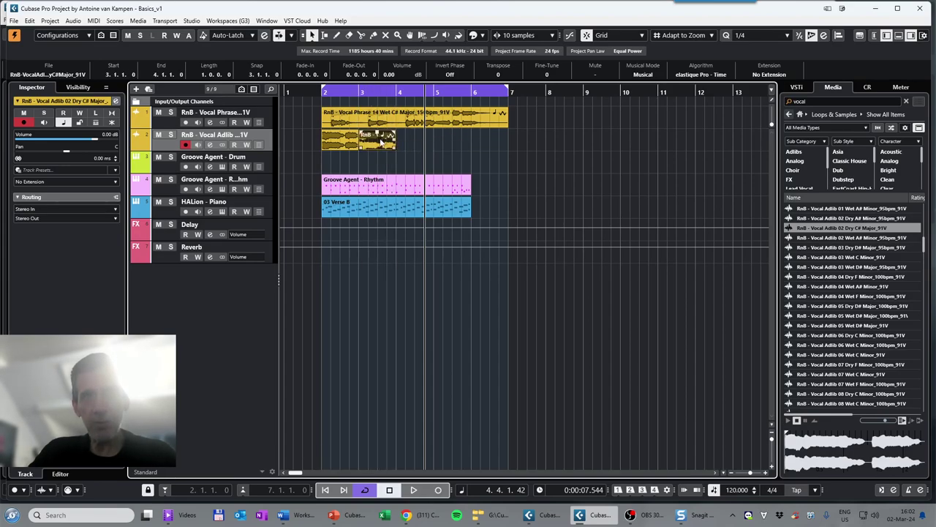
left_click(395, 93)
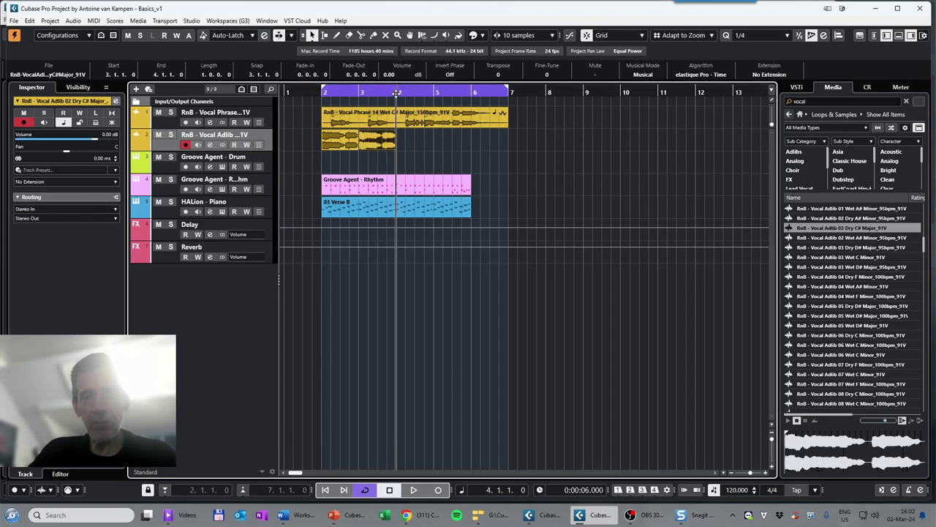
left_click(386, 142)
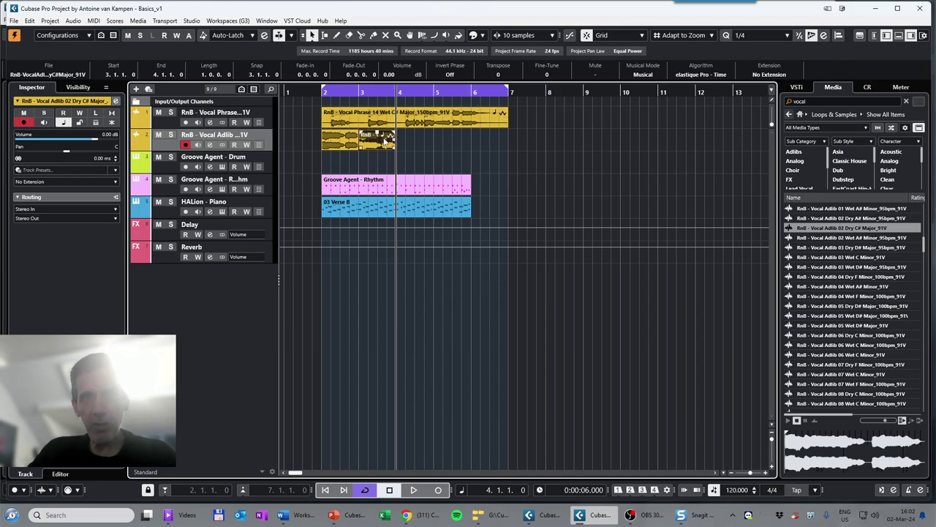
left_click_drag(386, 142, 424, 142)
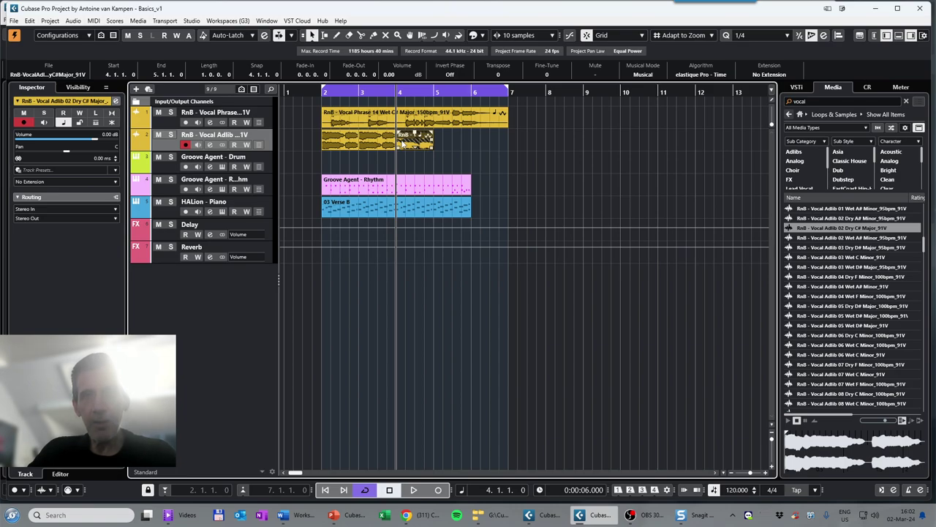
left_click(417, 161)
left_click(434, 93)
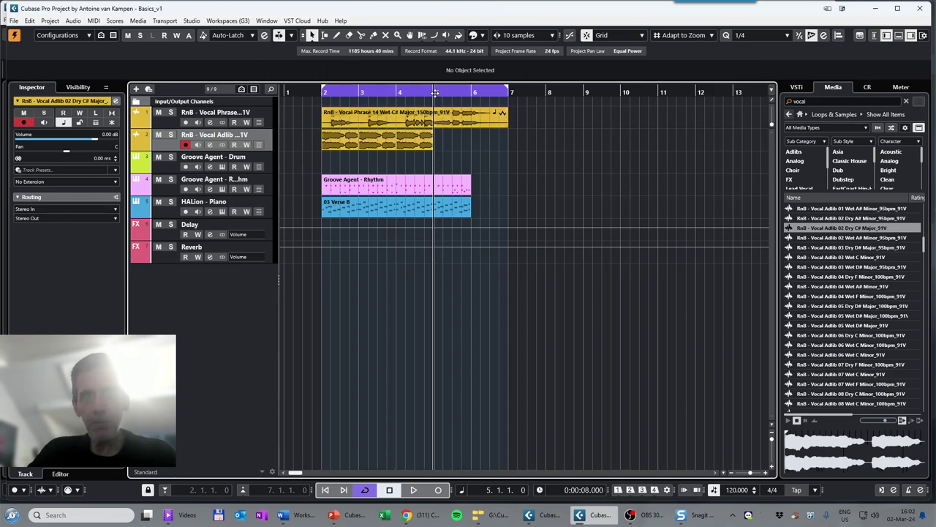
key("ctrl+v")
left_click(471, 93)
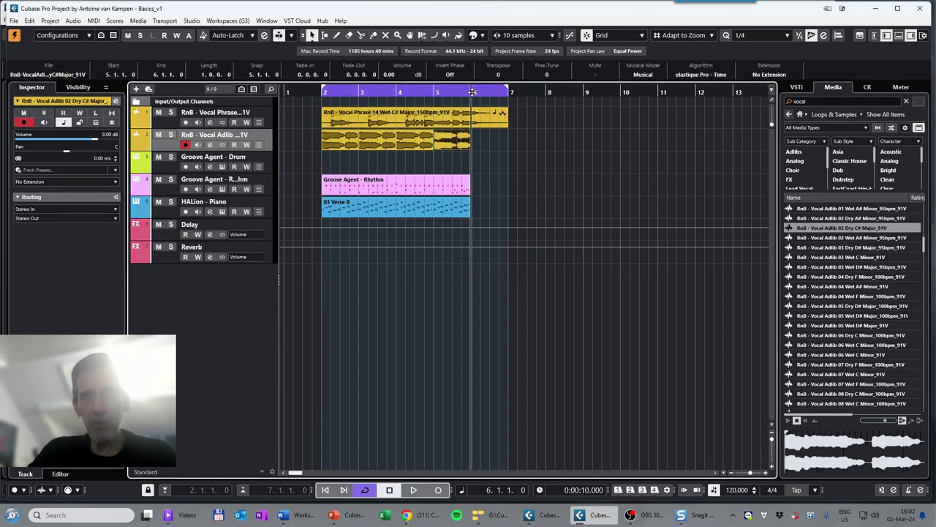
key("ctrl+v")
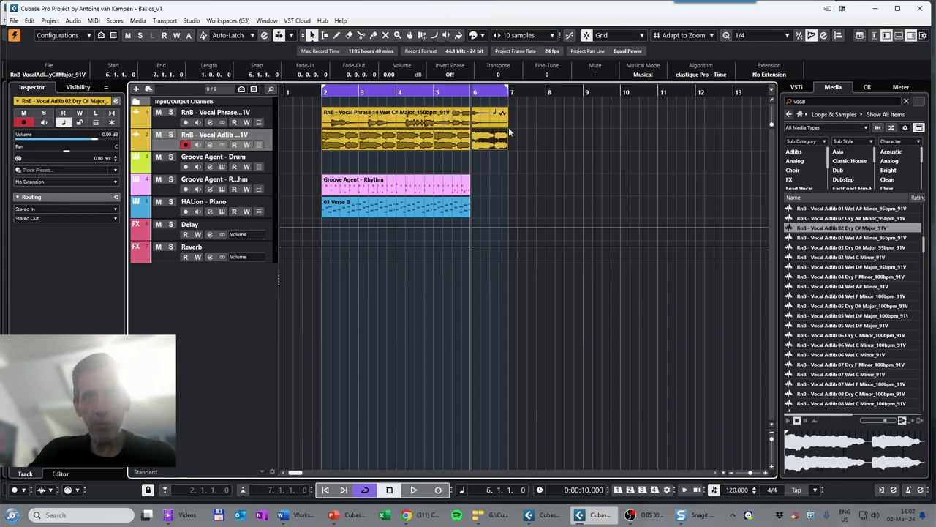
left_click(522, 134)
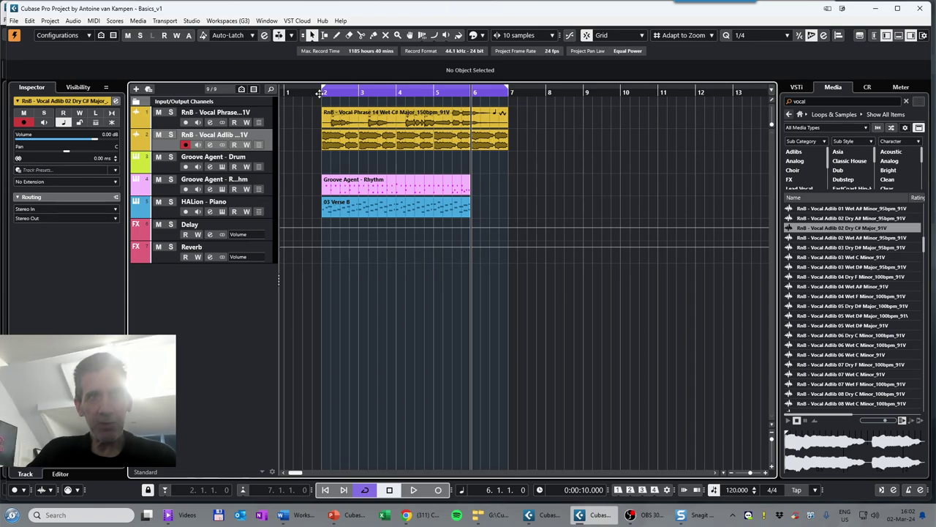
Solo the RnB Vocal Phrase and adlib tracks and play them from bar 2
key("KP_1")
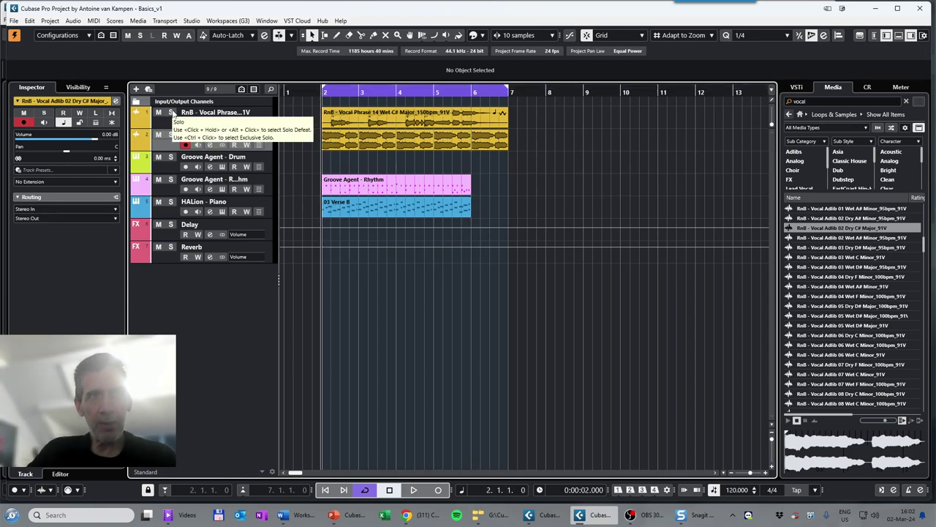
left_click(171, 112)
left_click(170, 135)
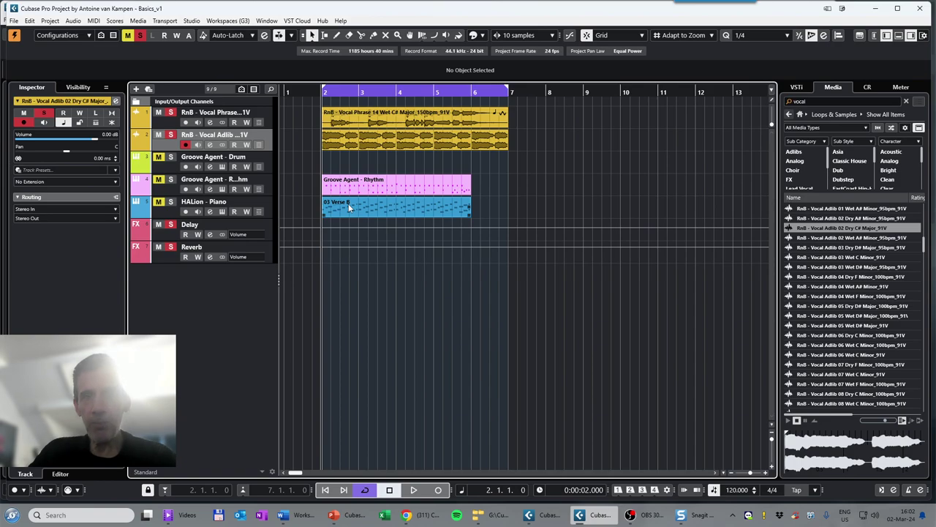
left_click(414, 490)
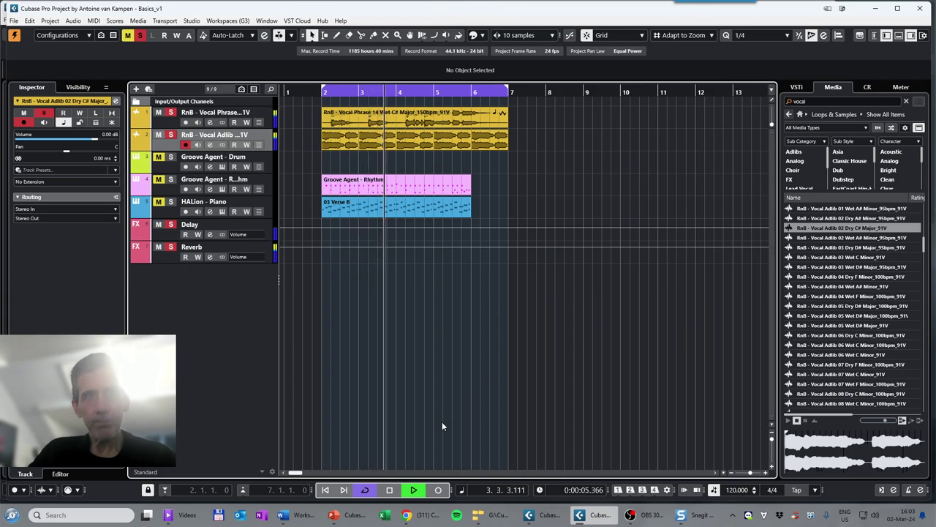
left_click(387, 494)
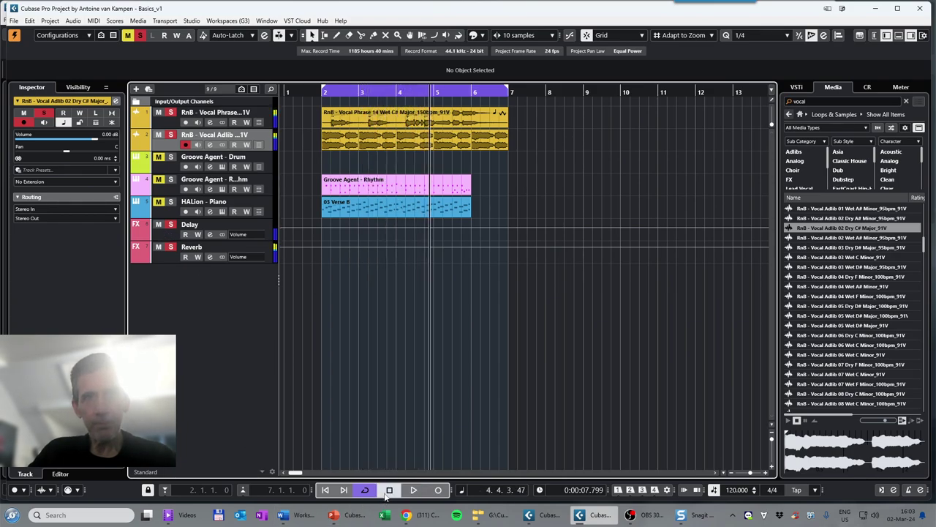
Mute the Delay and Reverb FX tracks and audition the dry vocals
left_click(158, 225)
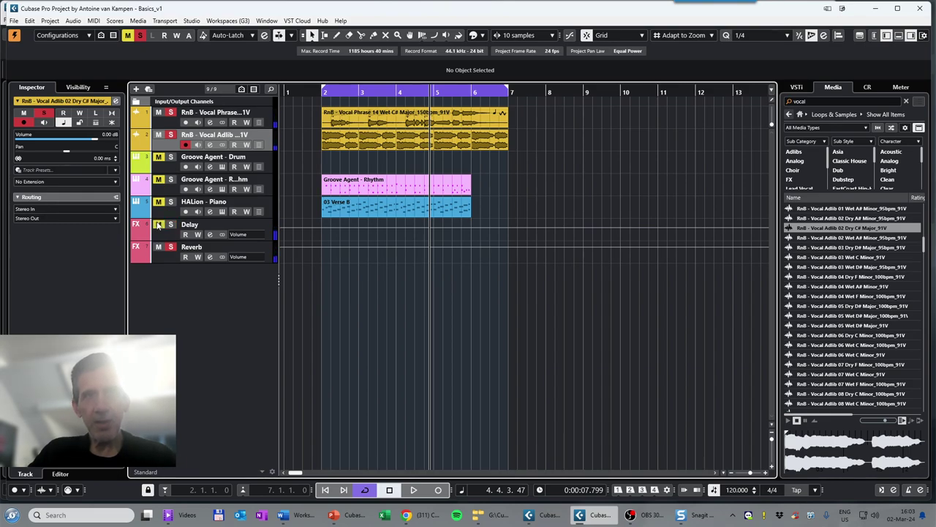
left_click(159, 247)
left_click(413, 490)
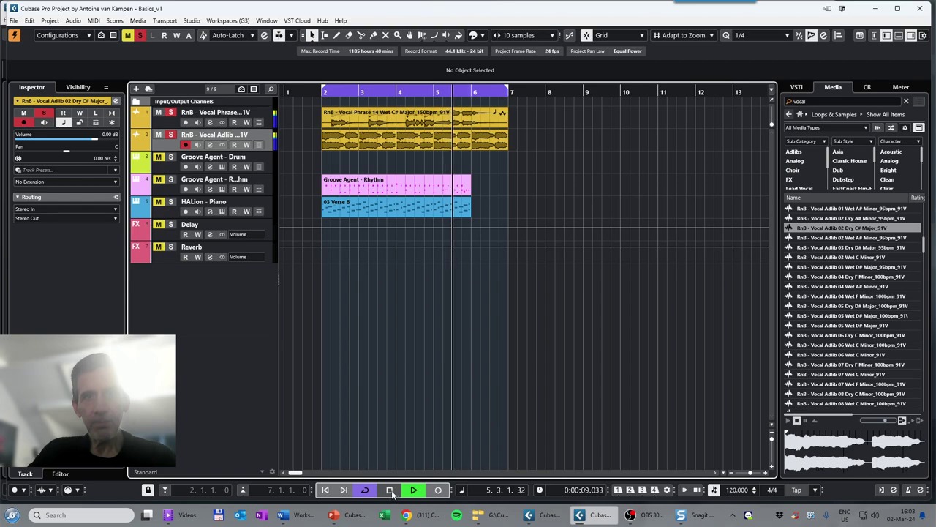
left_click(389, 490)
left_click(377, 204)
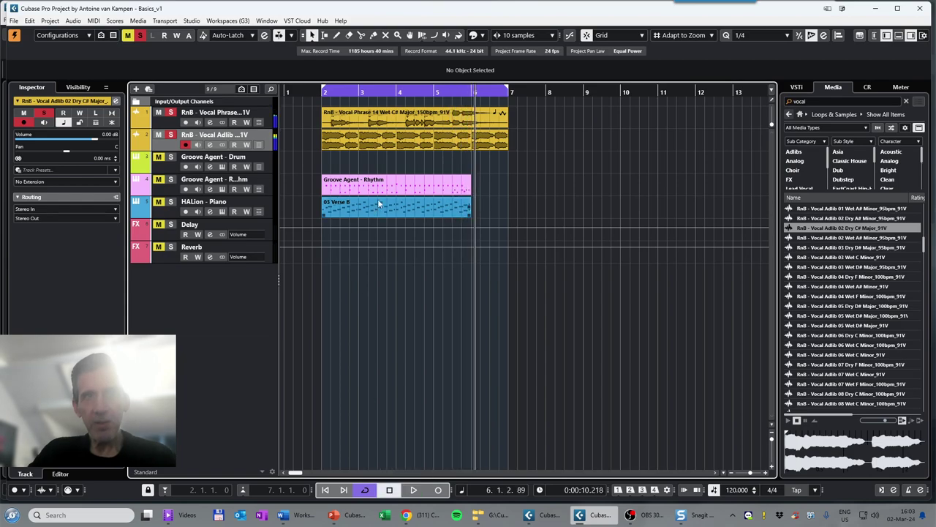
left_click(171, 119)
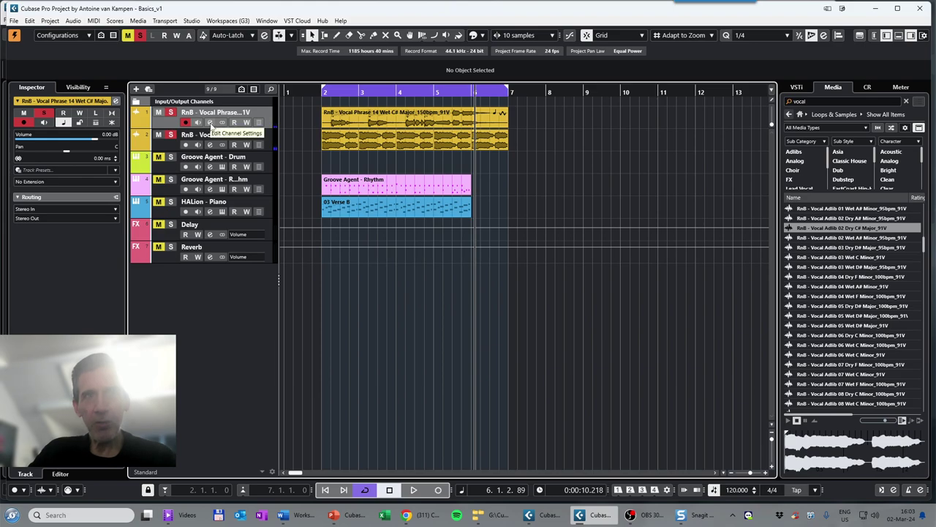
left_click(210, 122)
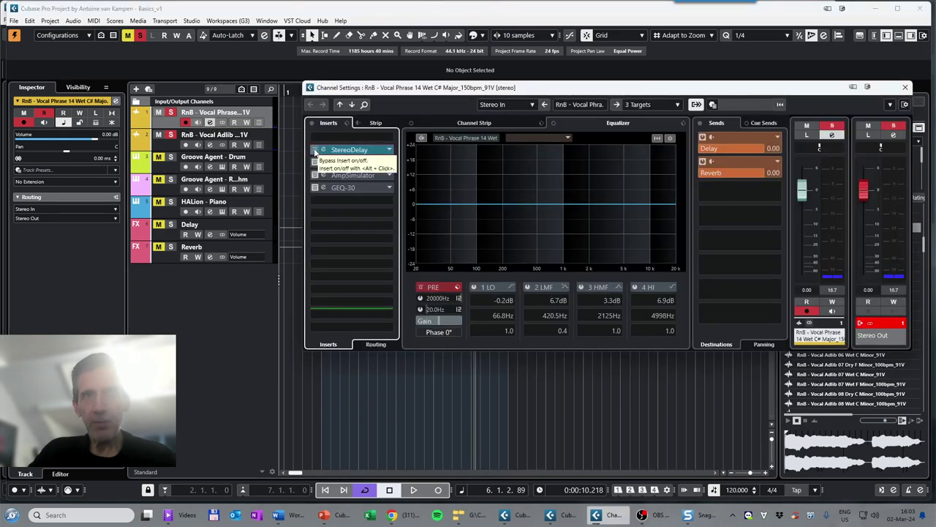
left_click(314, 150)
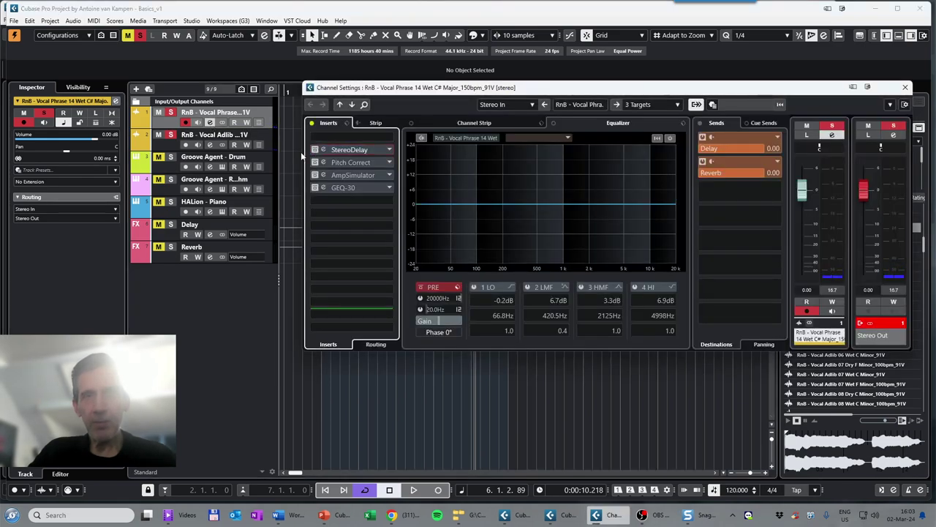
left_click(905, 87)
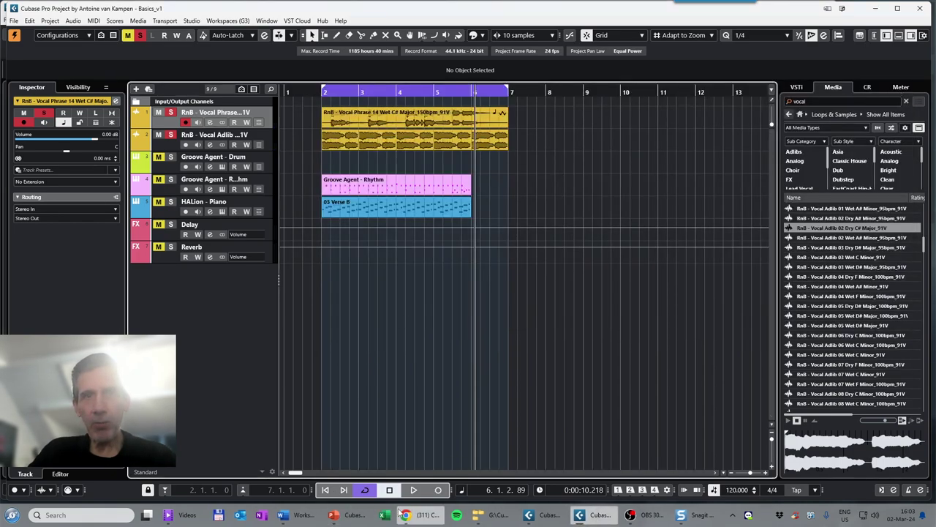
left_click(414, 490)
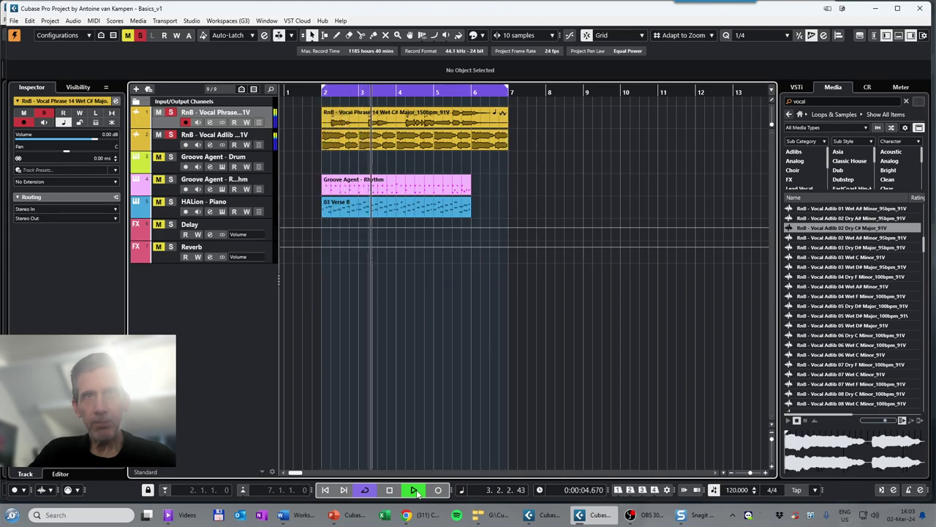
Lower the vocal adlib fader to -9.51 dB in the Lower Zone MixConsole and audition
left_click(389, 490)
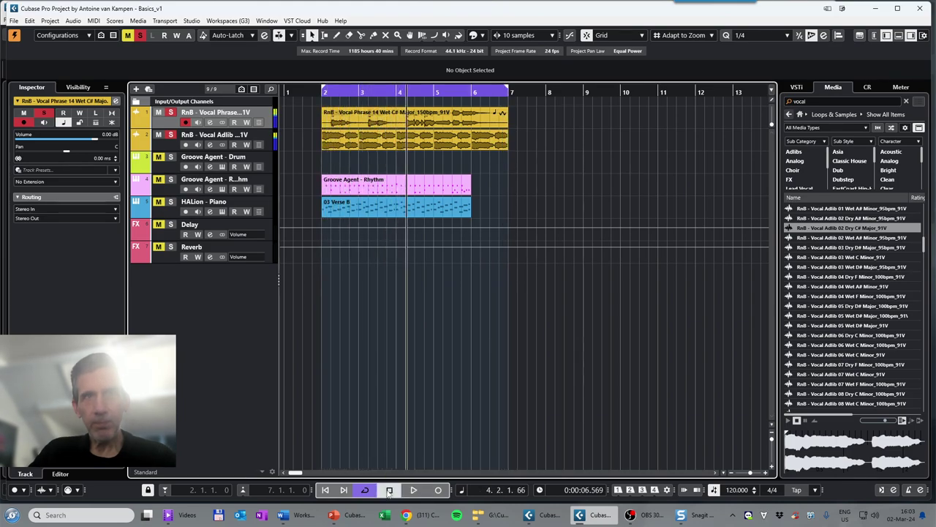
left_click(898, 40)
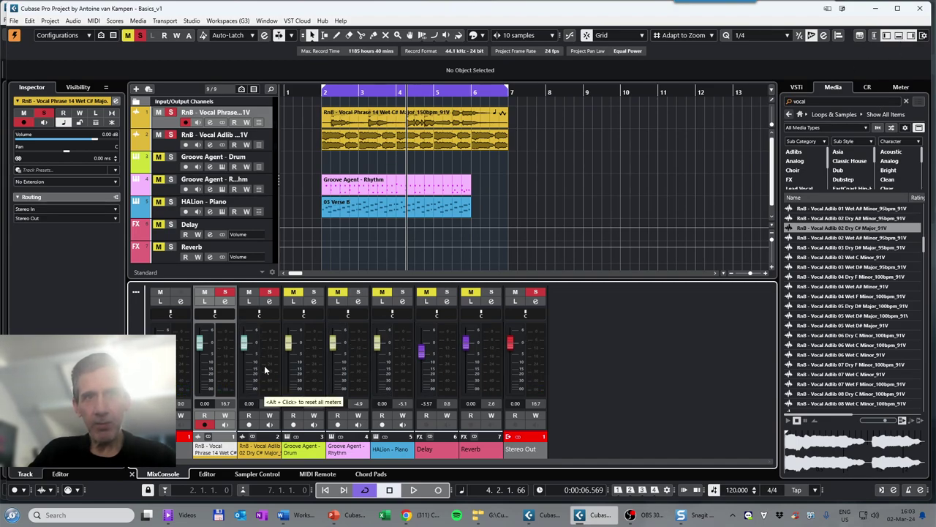
left_click(246, 349)
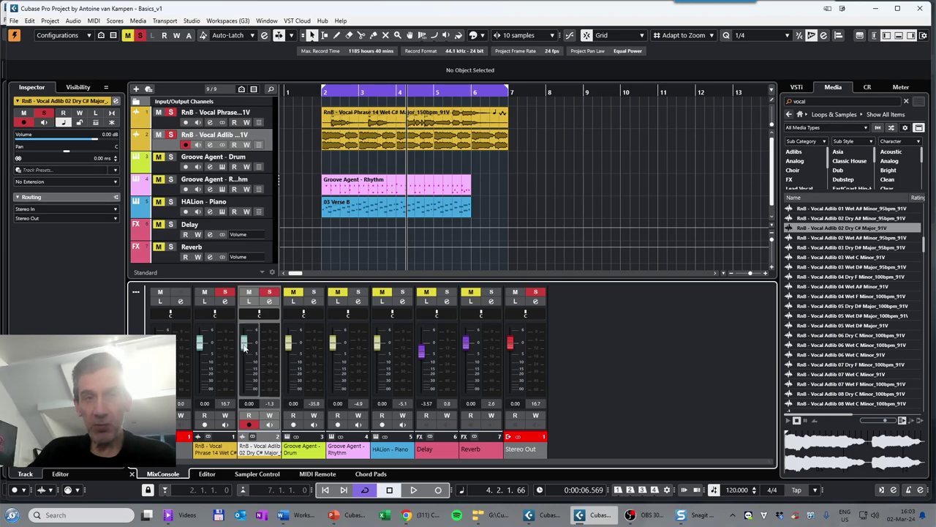
left_click_drag(246, 348, 252, 368)
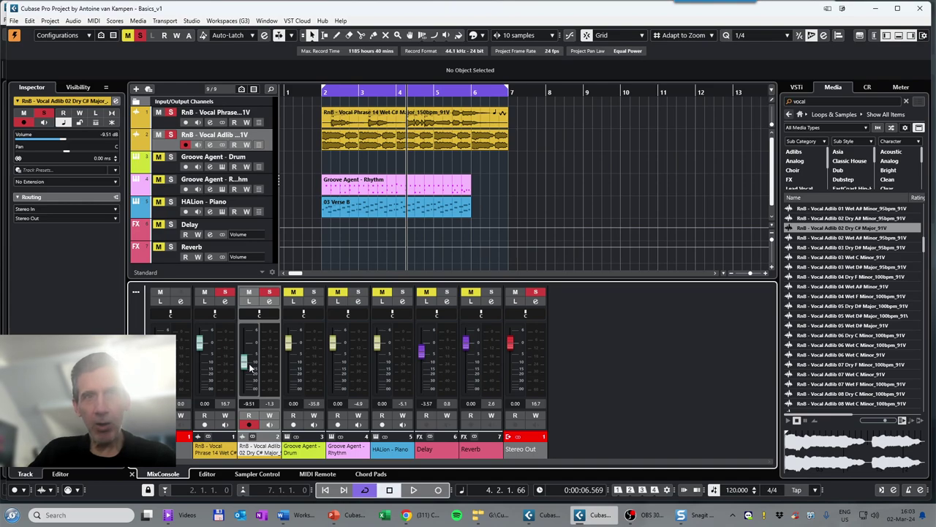
left_click(414, 492)
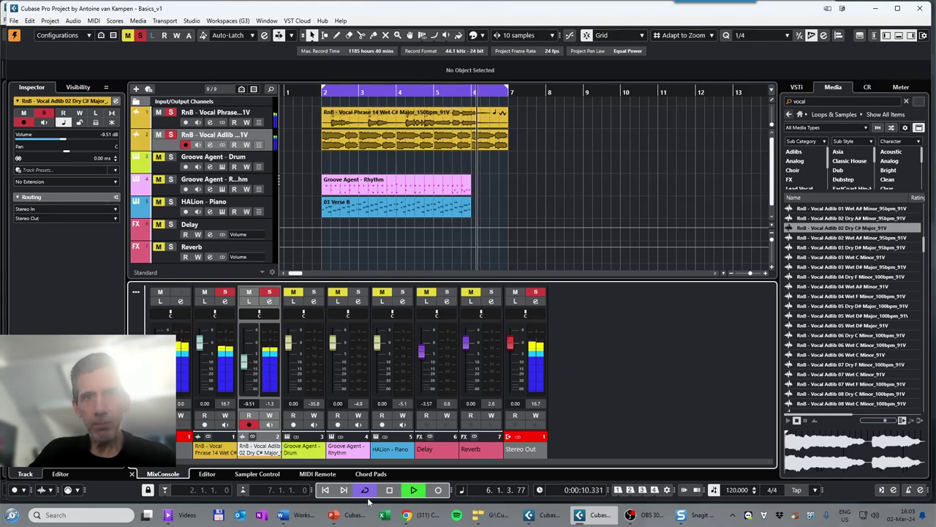
left_click(389, 489)
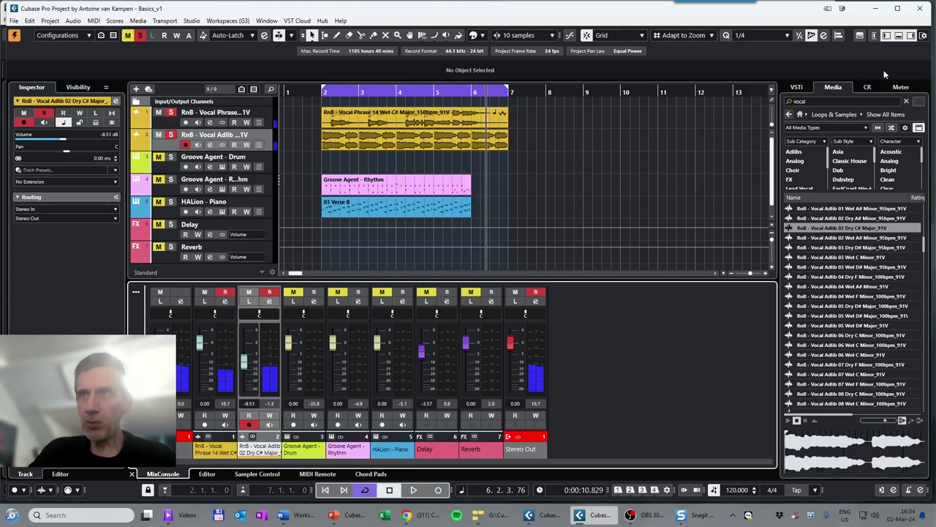
Hide the mixer and add a stereo Group track named 'Voc Group'
left_click(899, 35)
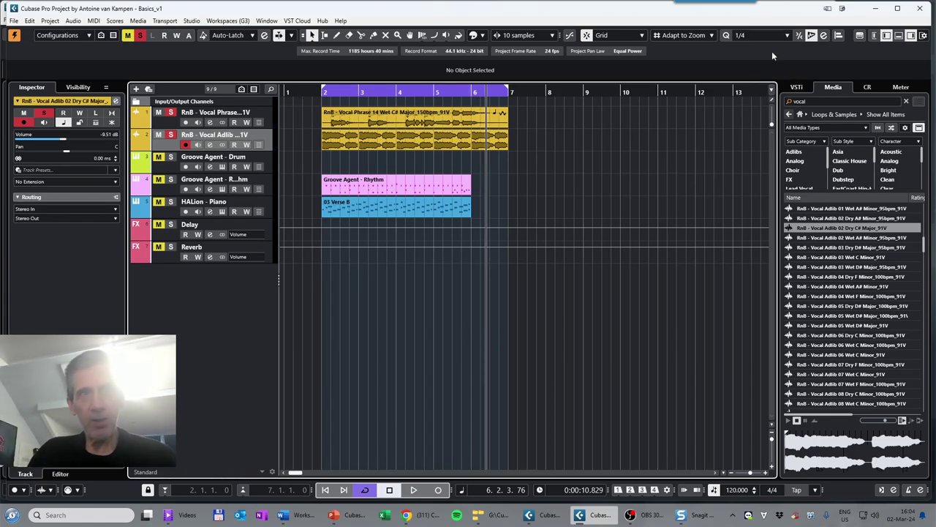
left_click(136, 89)
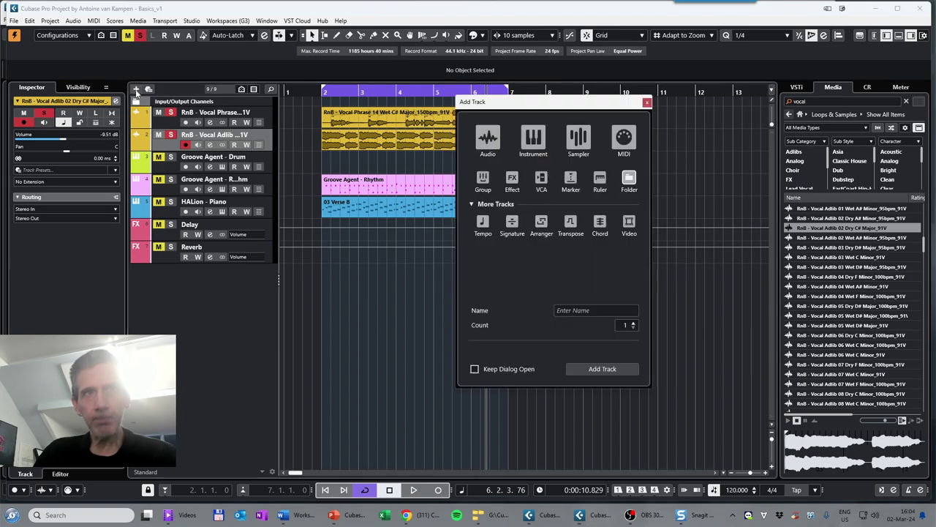
left_click(482, 180)
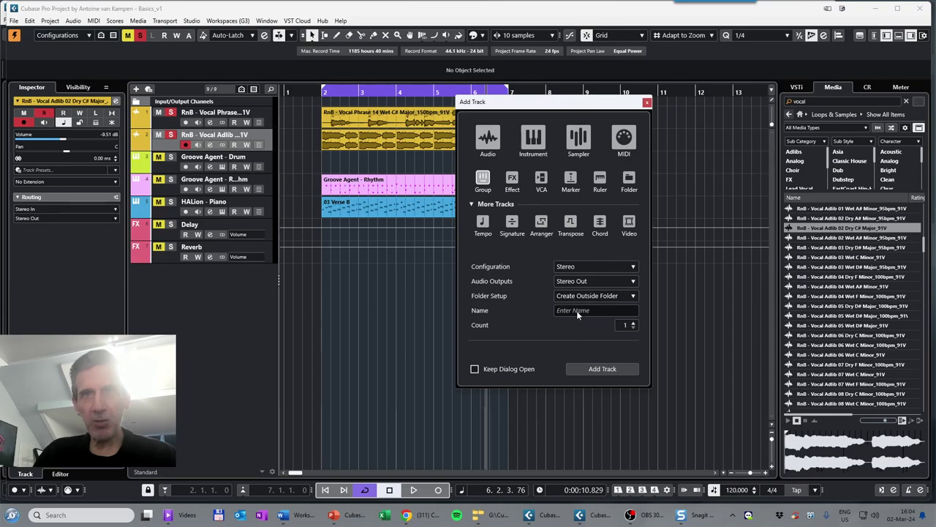
left_click(577, 310)
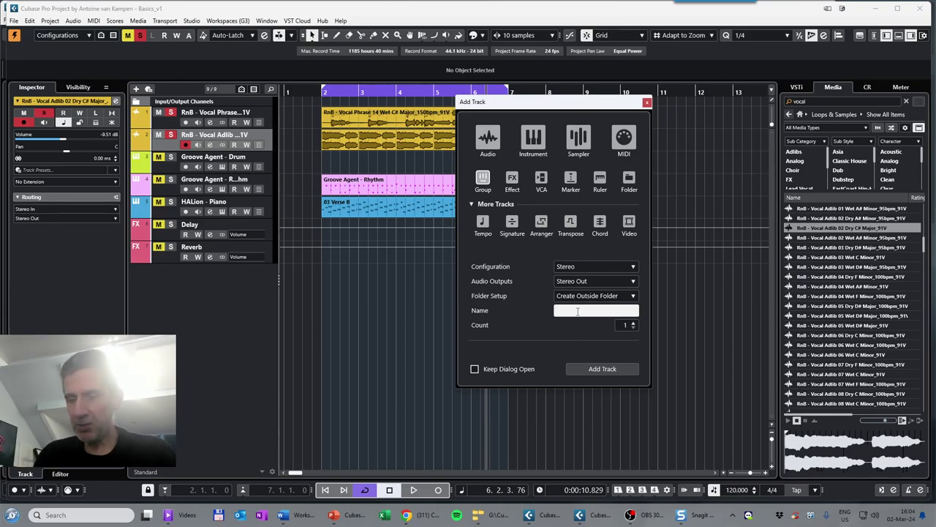
type("Voc")
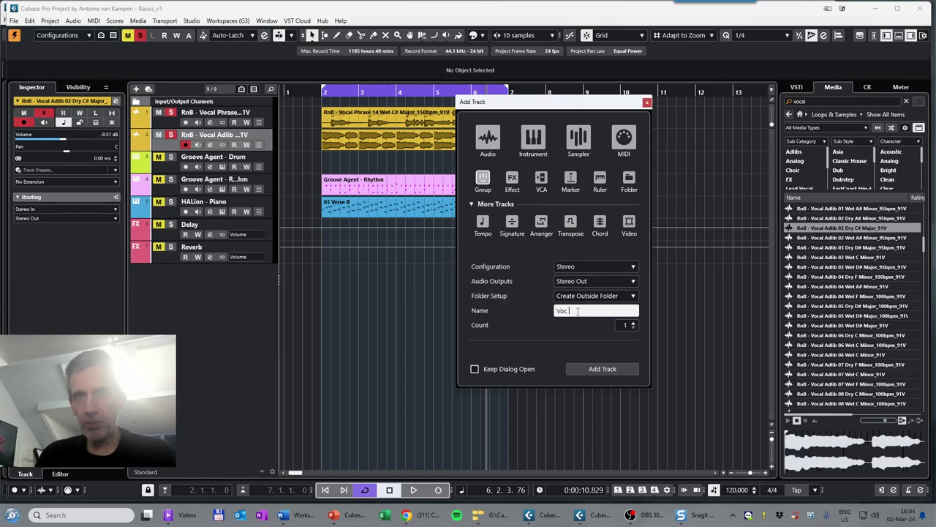
type("up")
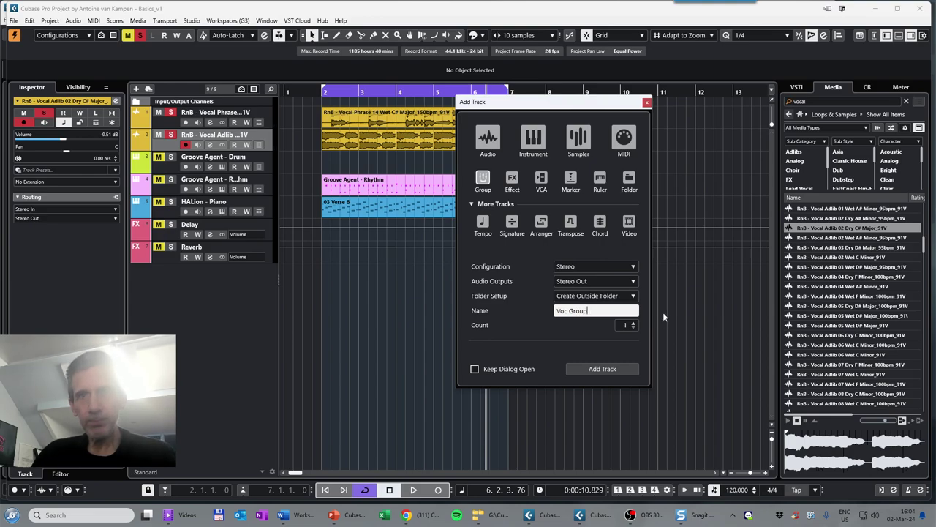
left_click(603, 368)
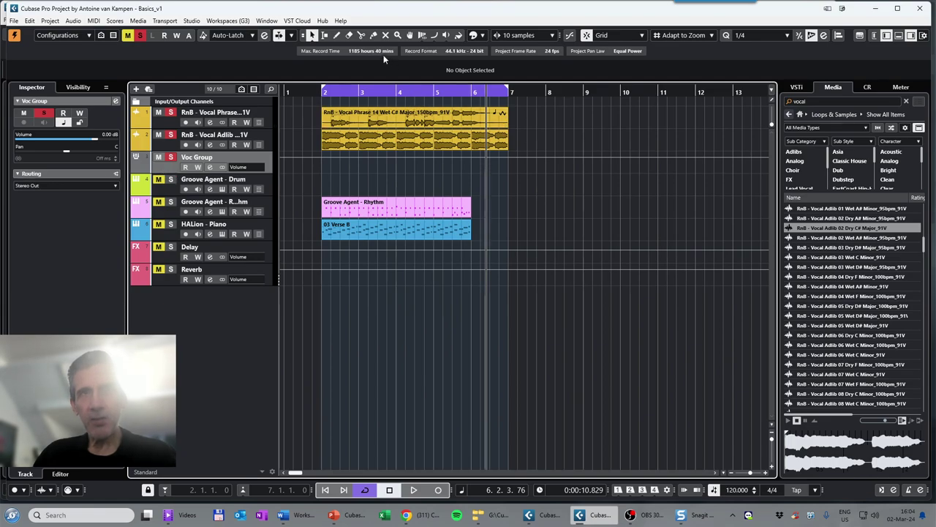
Colour Voc Group red, then toggle between the vocal tracks, ending on Vocal Phrase
left_click(475, 37)
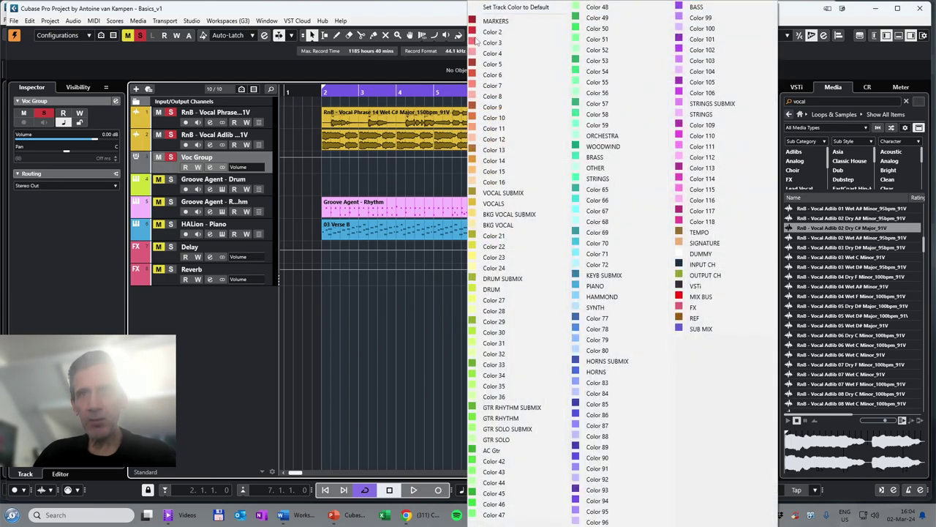
left_click(695, 296)
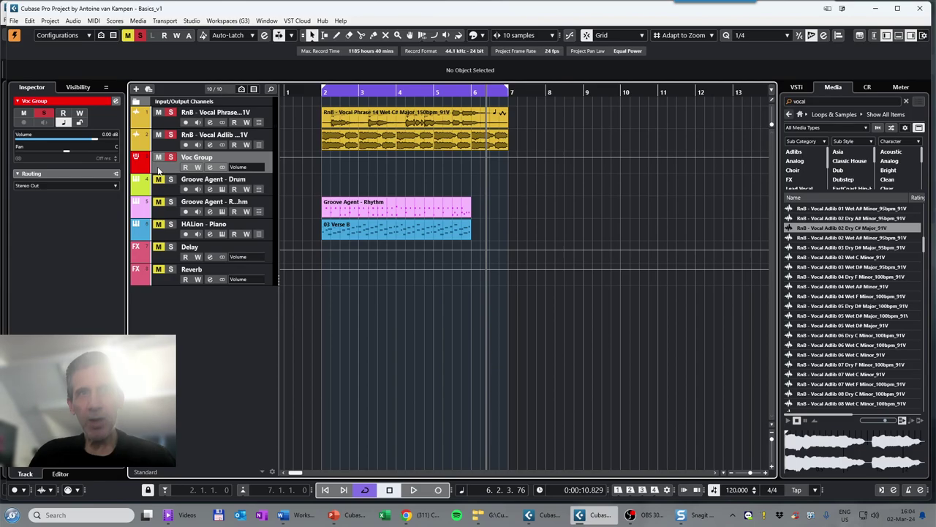
left_click(166, 125)
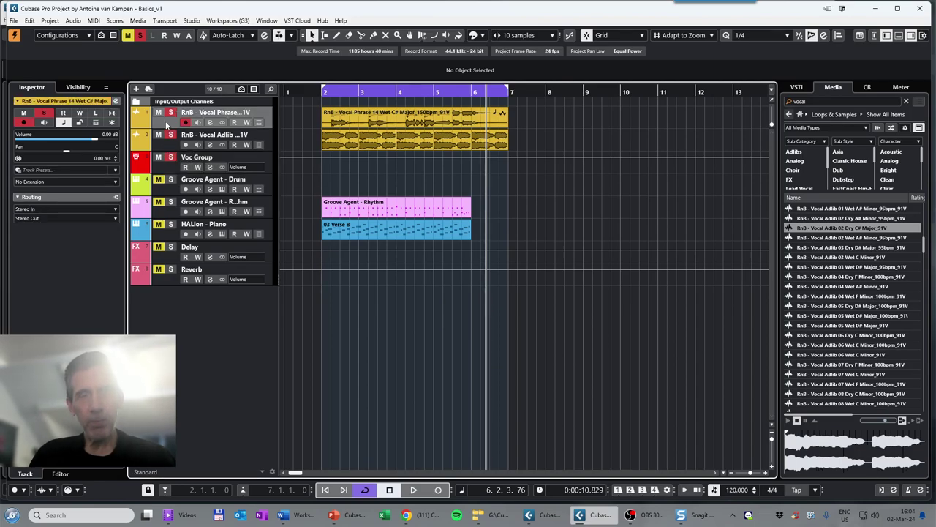
left_click(169, 145)
left_click(166, 126)
left_click(168, 146)
left_click(167, 125)
left_click(170, 147)
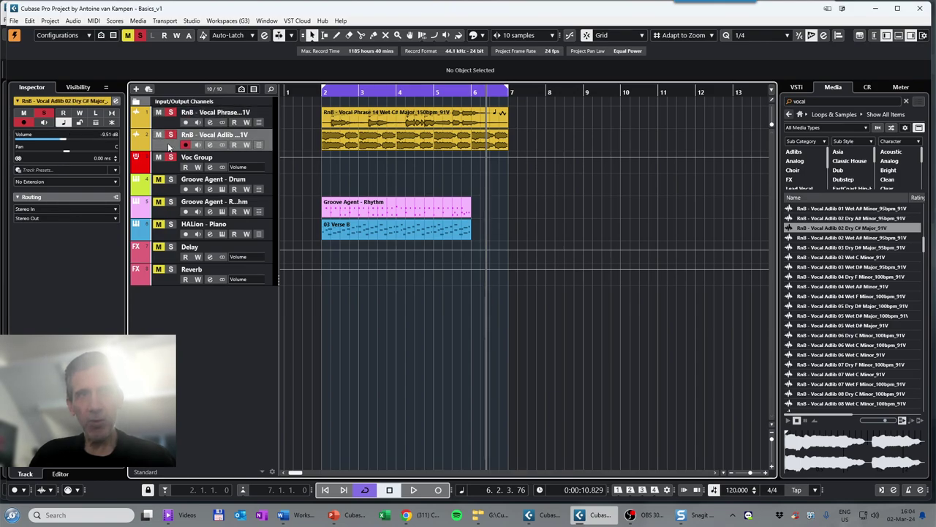
left_click(168, 126)
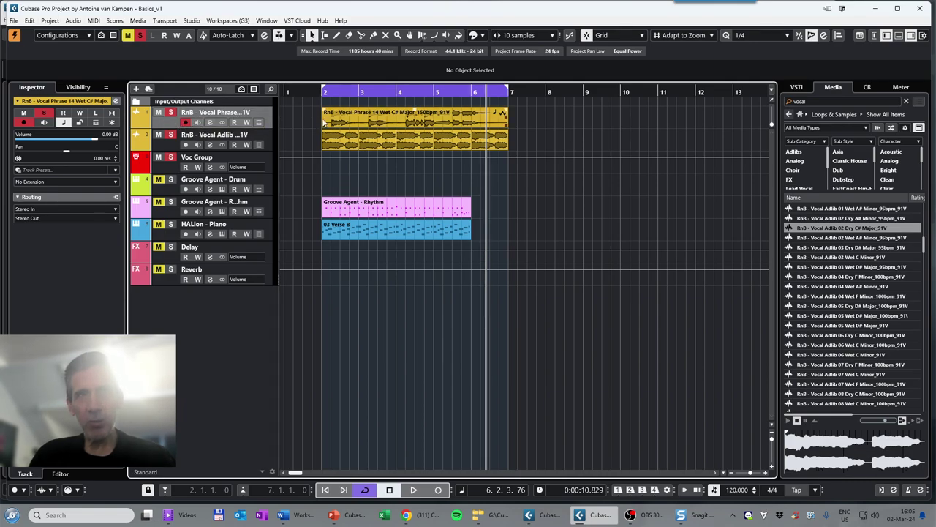
left_click(210, 123)
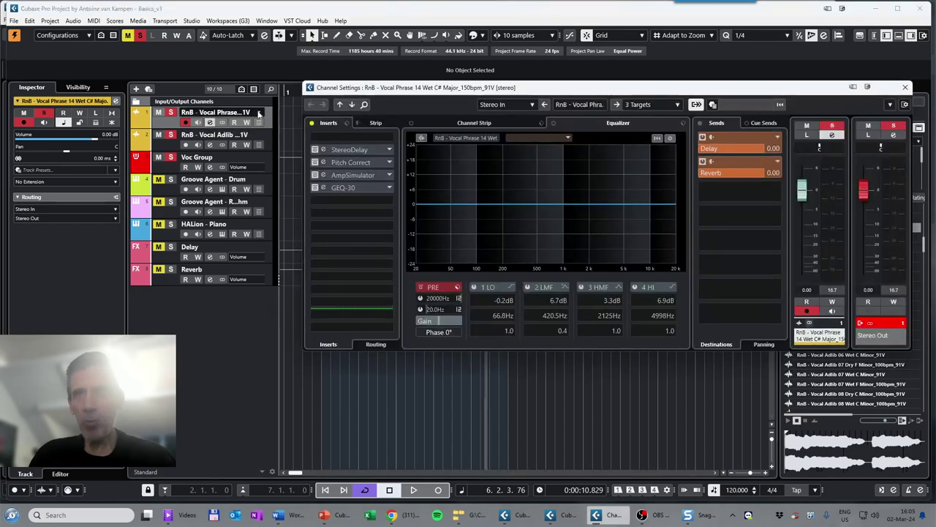
left_click_drag(630, 92, 600, 81)
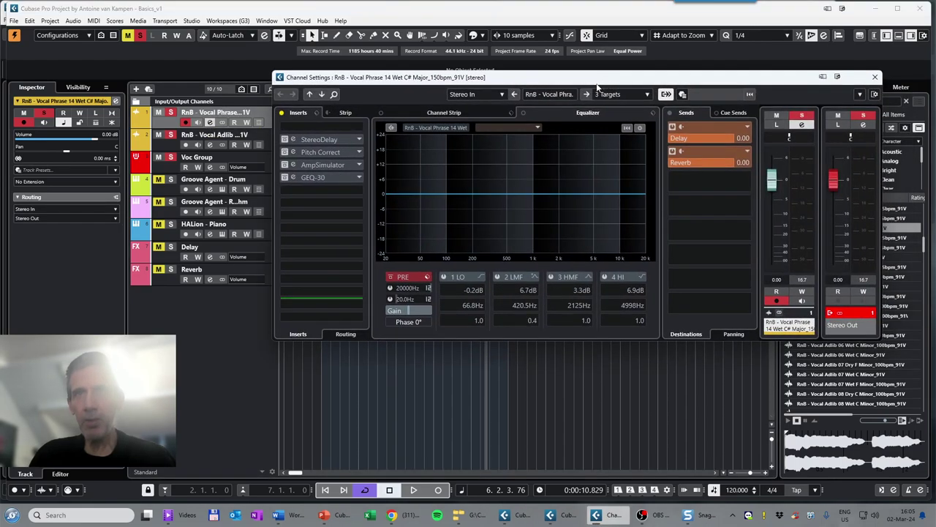
left_click(665, 94)
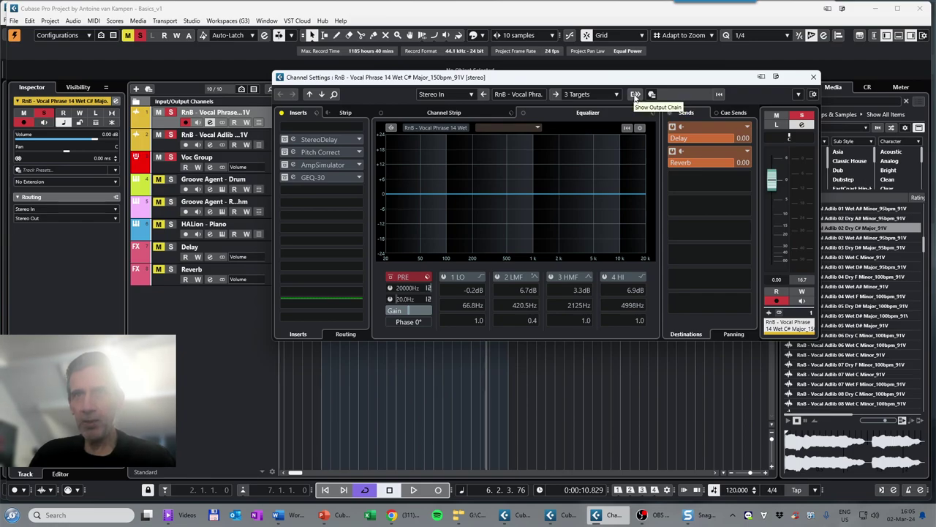
left_click(635, 95)
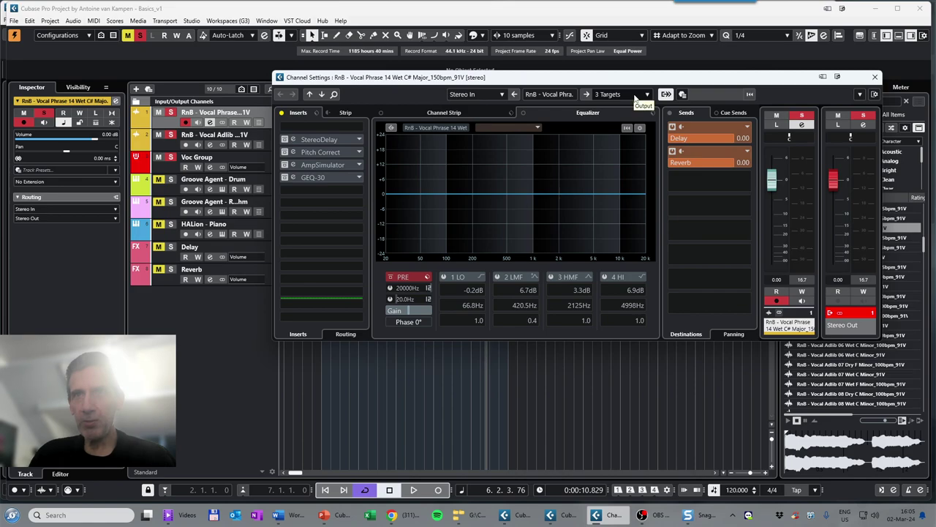
left_click_drag(652, 82, 642, 155)
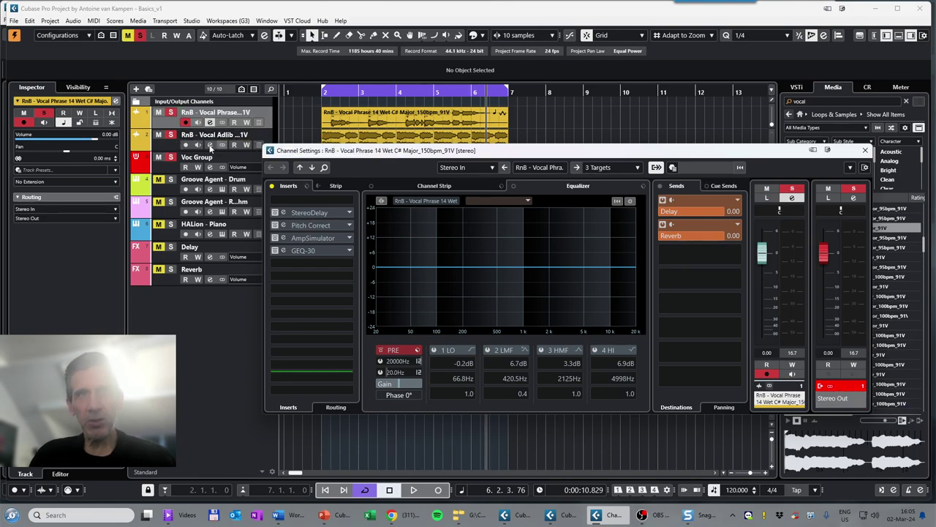
In Vocal Adlib's Channel Settings, change the output from Stereo Out to Groups – Voc Group
left_click(169, 149)
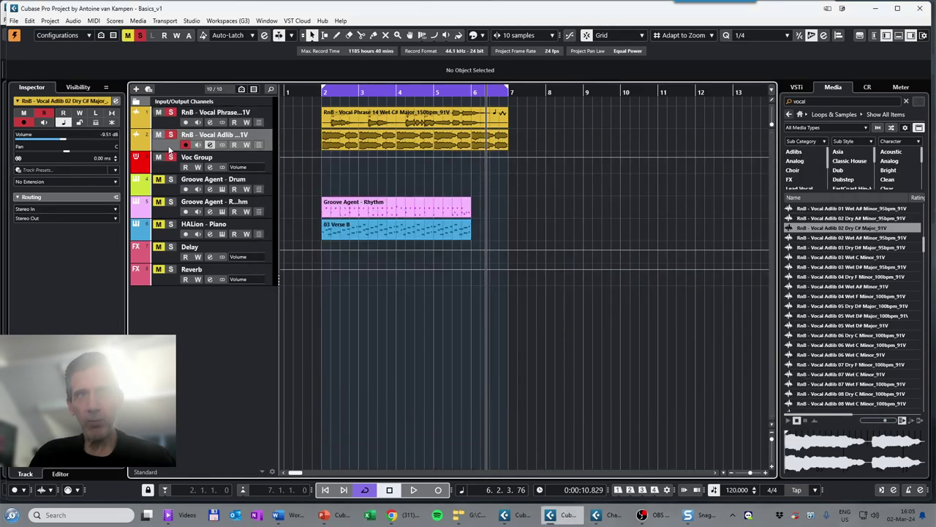
left_click(210, 144)
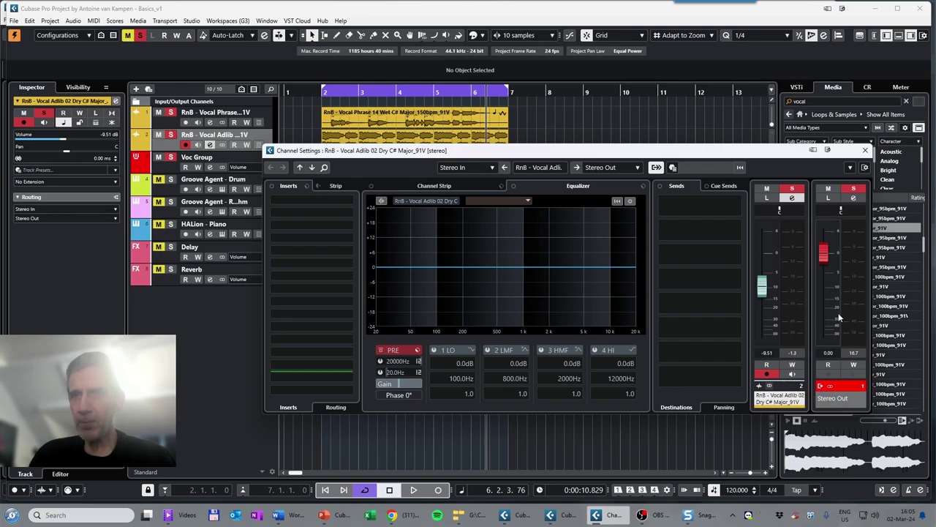
left_click(837, 337)
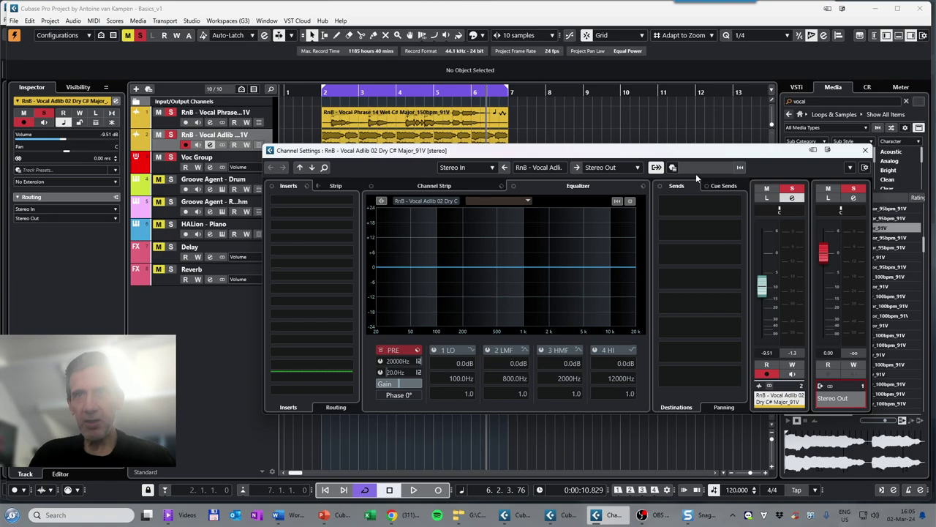
left_click_drag(670, 157, 623, 124)
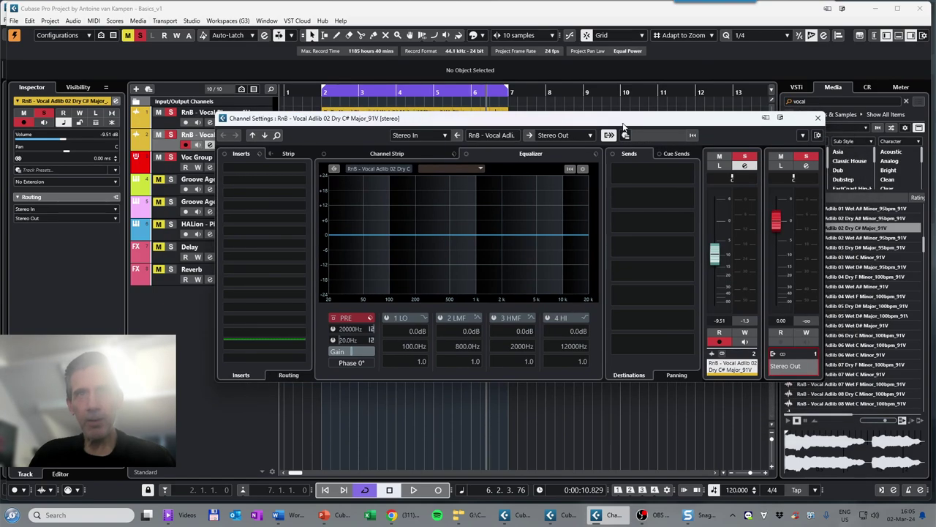
left_click(589, 136)
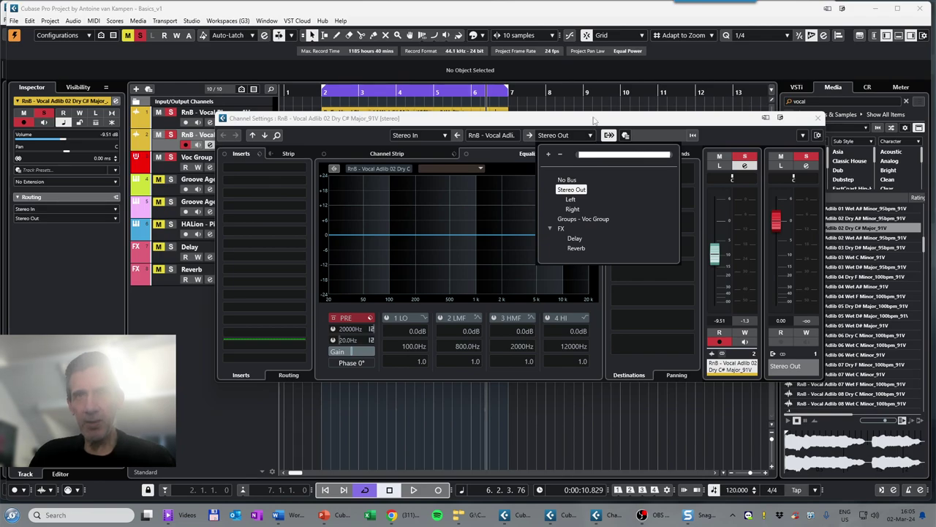
left_click(591, 135)
left_click(592, 135)
left_click(563, 123)
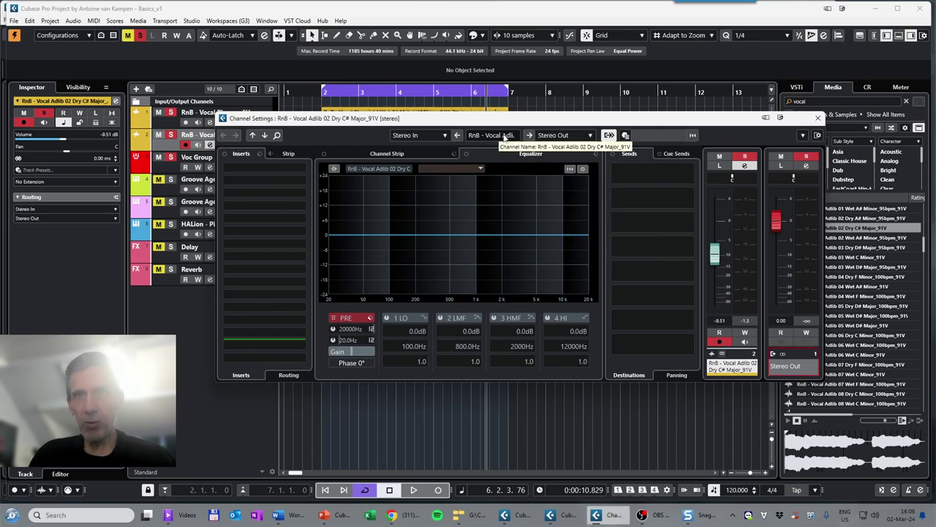
left_click(574, 137)
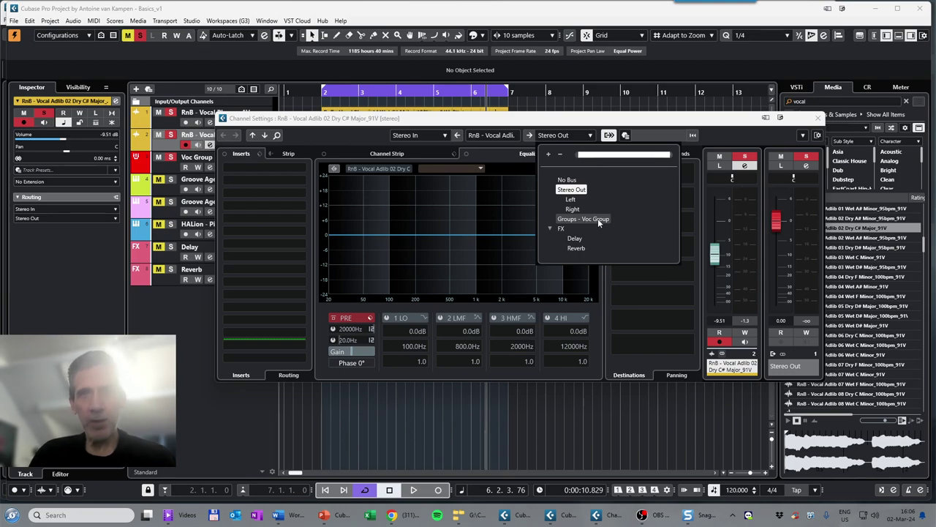
left_click(598, 218)
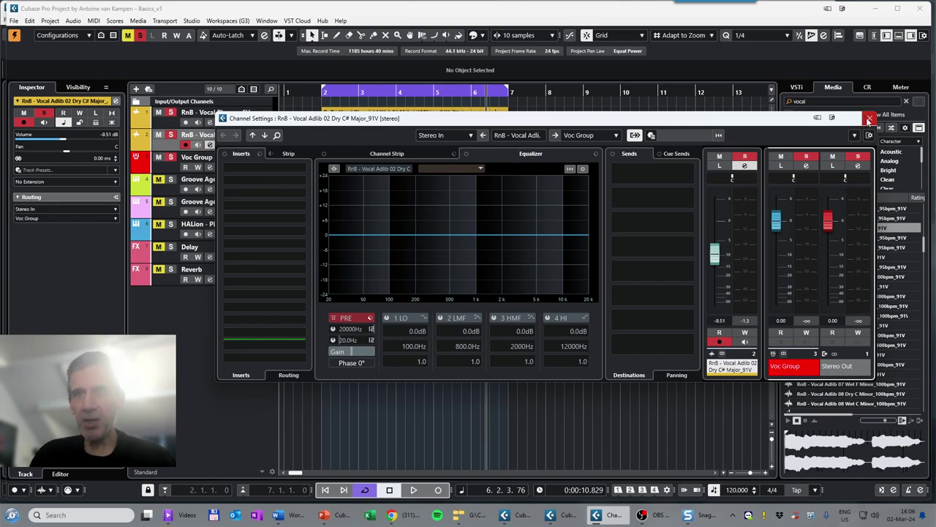
left_click(869, 118)
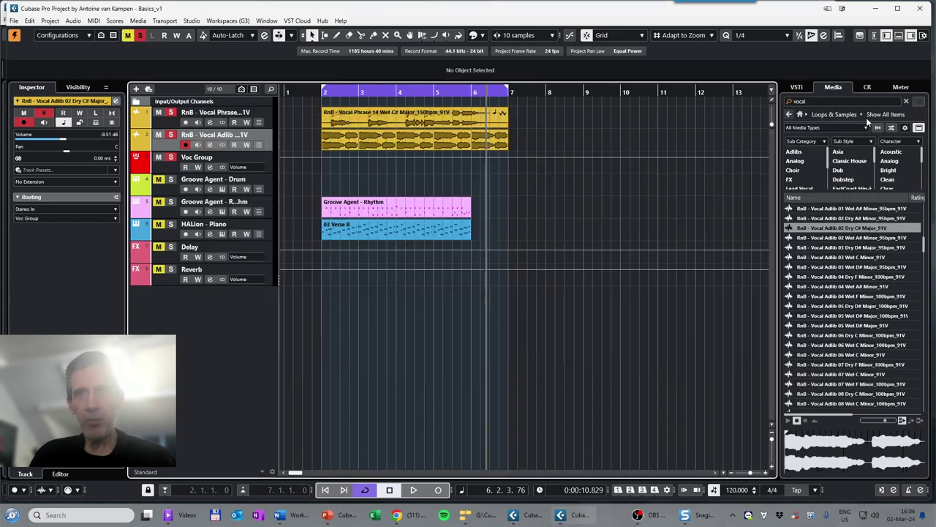
Set the RnB Vocal Phrase output to Groups – Voc Group and recheck the destination list
left_click(167, 125)
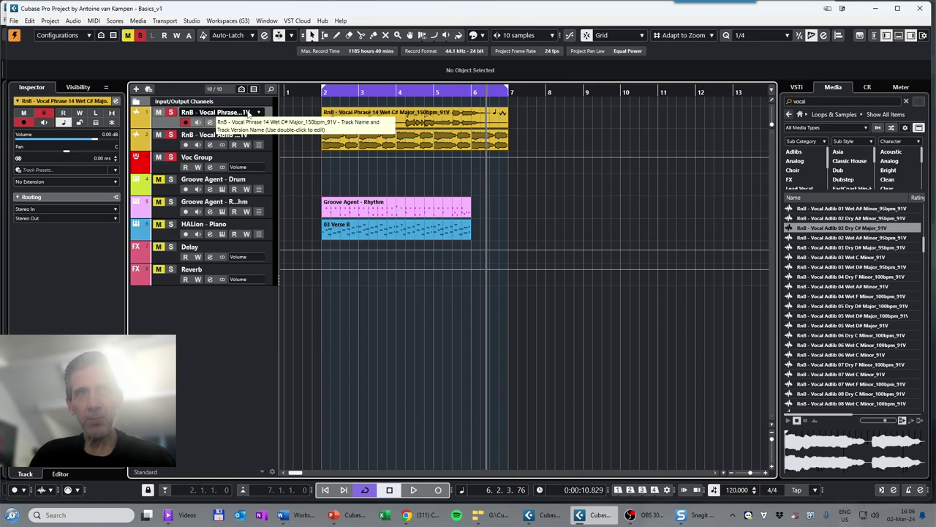
left_click(209, 122)
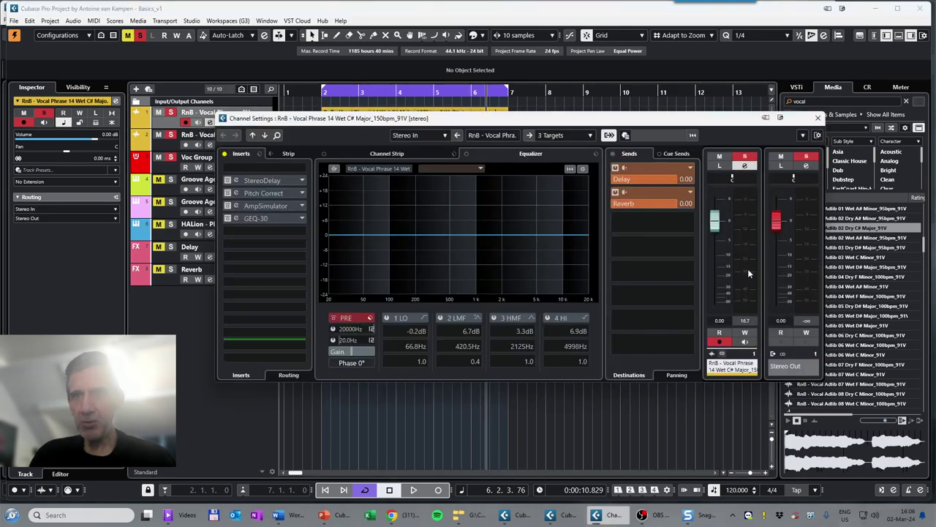
left_click(589, 138)
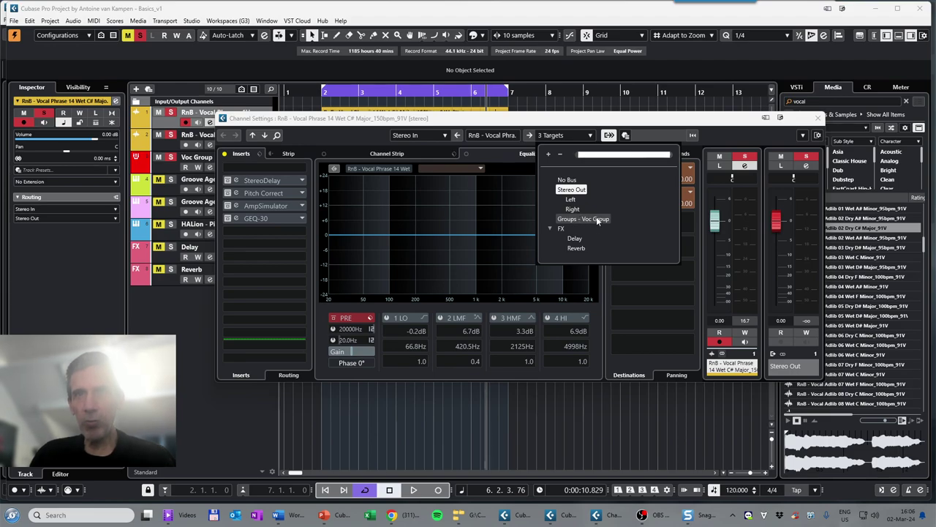
left_click(596, 217)
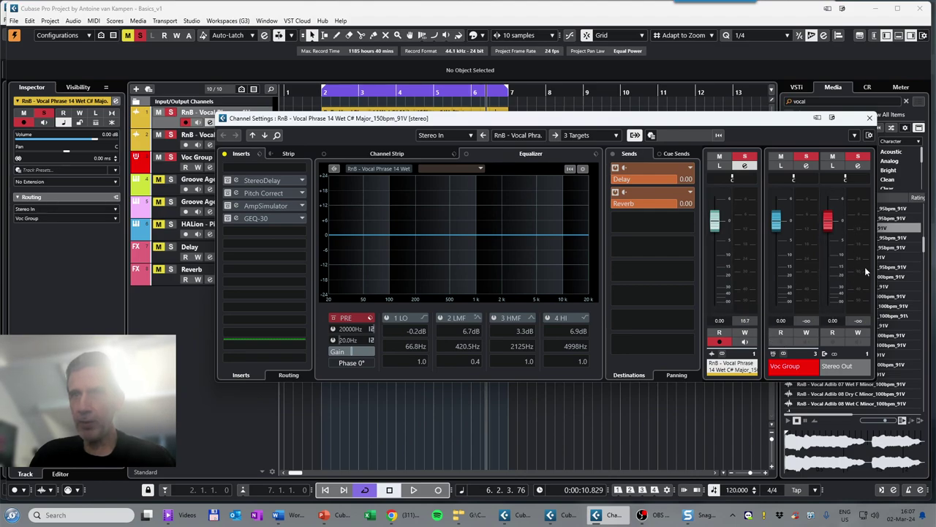
left_click(615, 136)
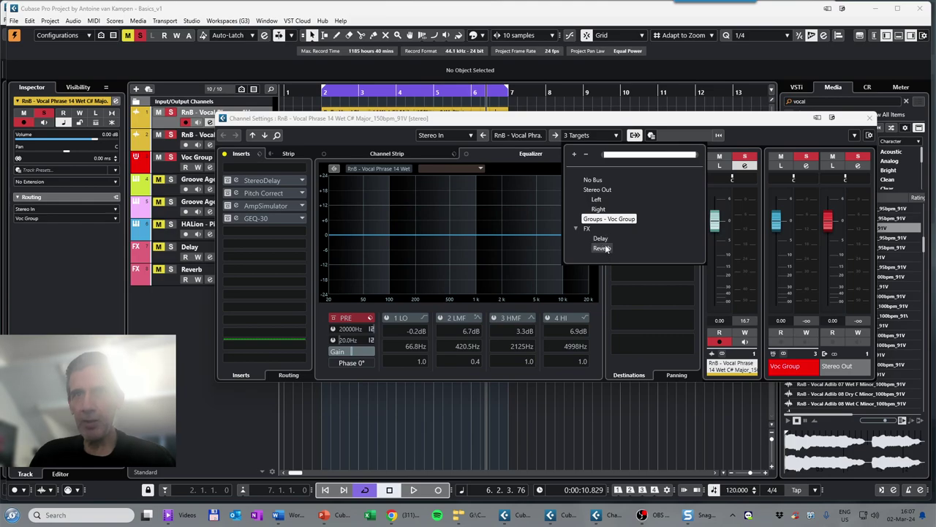
left_click(676, 127)
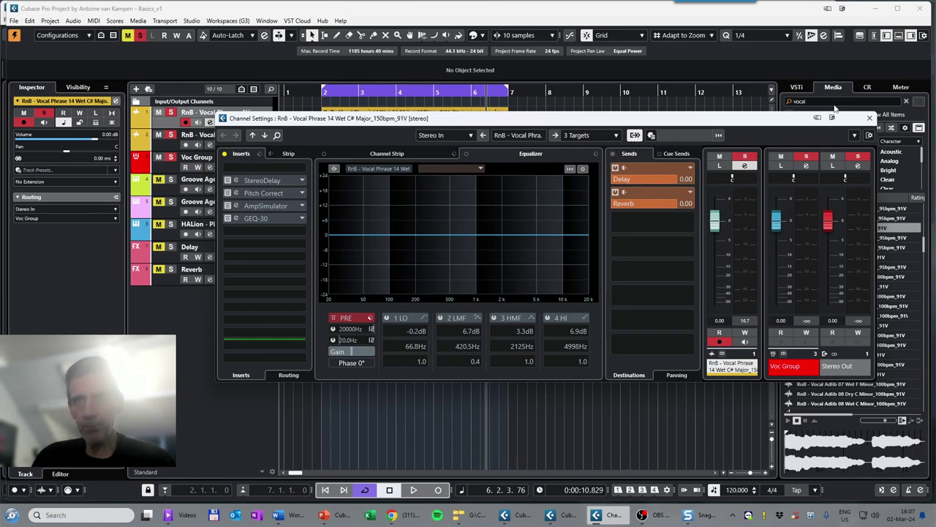
Show the MixConsole below the arrangement and select the Vocal Adlib, Voc Group and Stereo Out channels
left_click(869, 118)
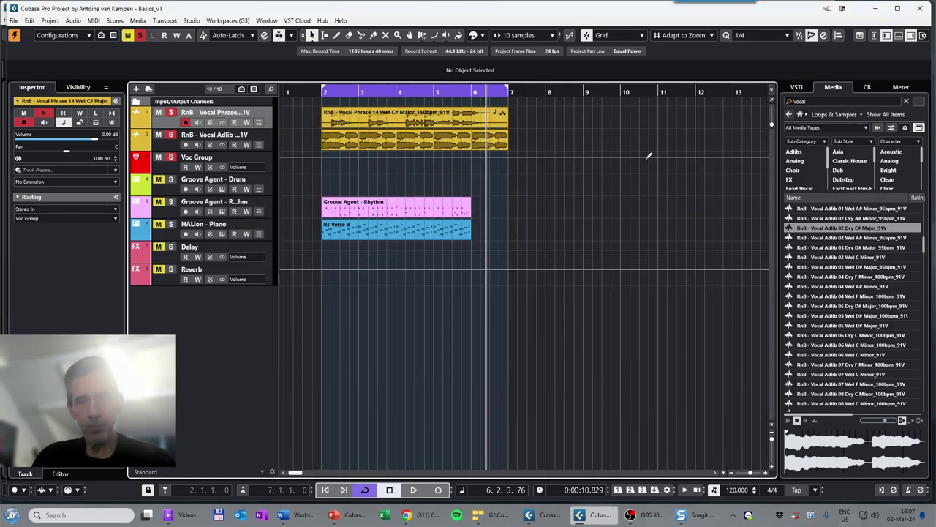
left_click(899, 38)
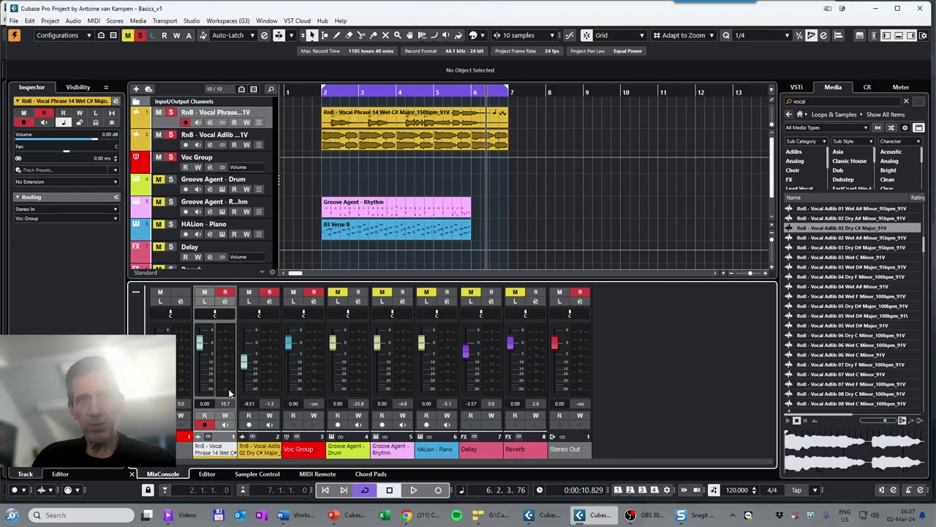
left_click(273, 383)
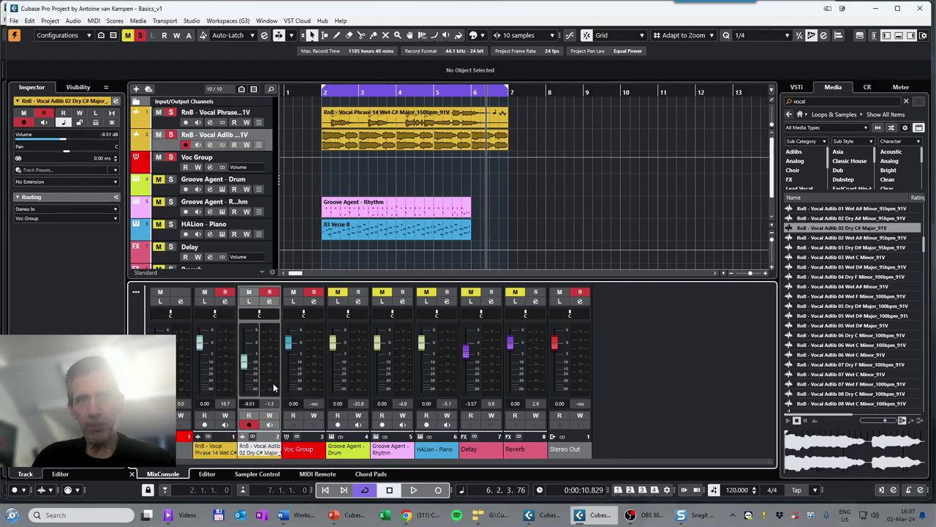
left_click(315, 378)
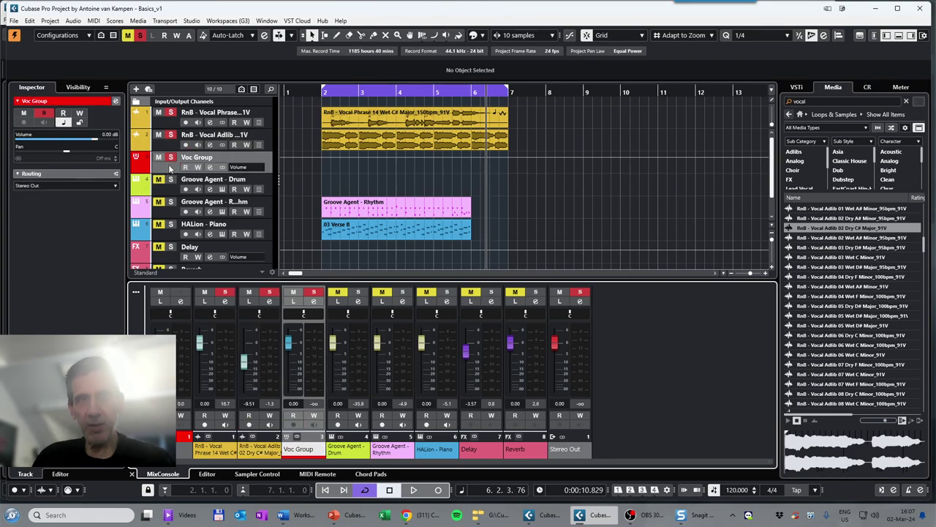
left_click(583, 384)
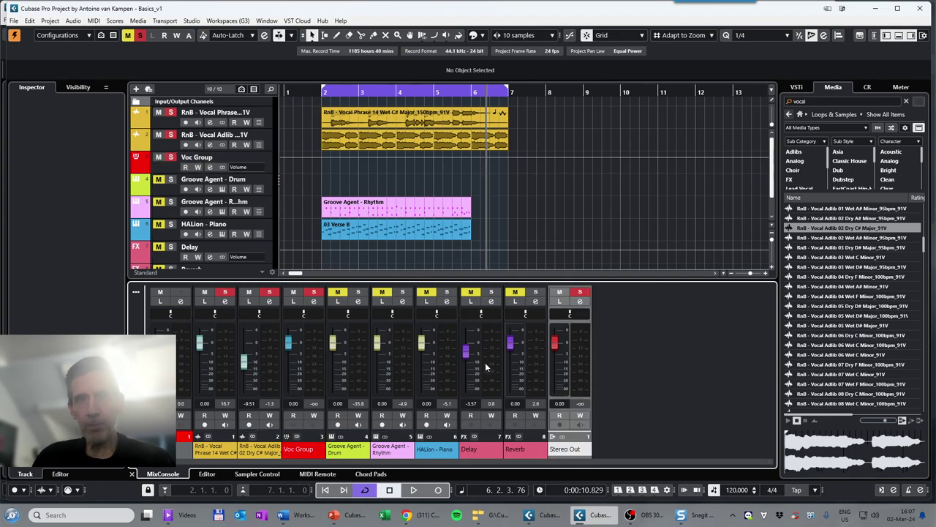
Select the Vocal Phrase channel, start playback, and lower its fader
left_click(227, 372)
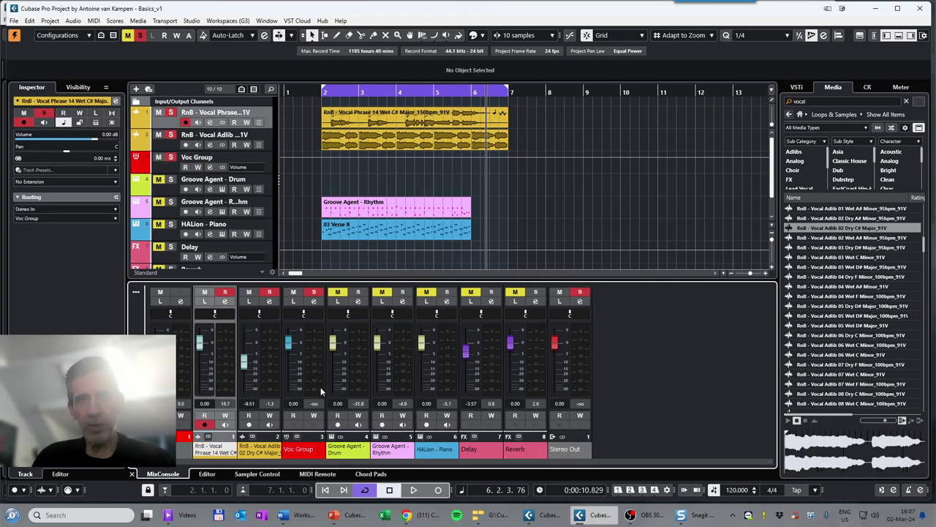
left_click(414, 490)
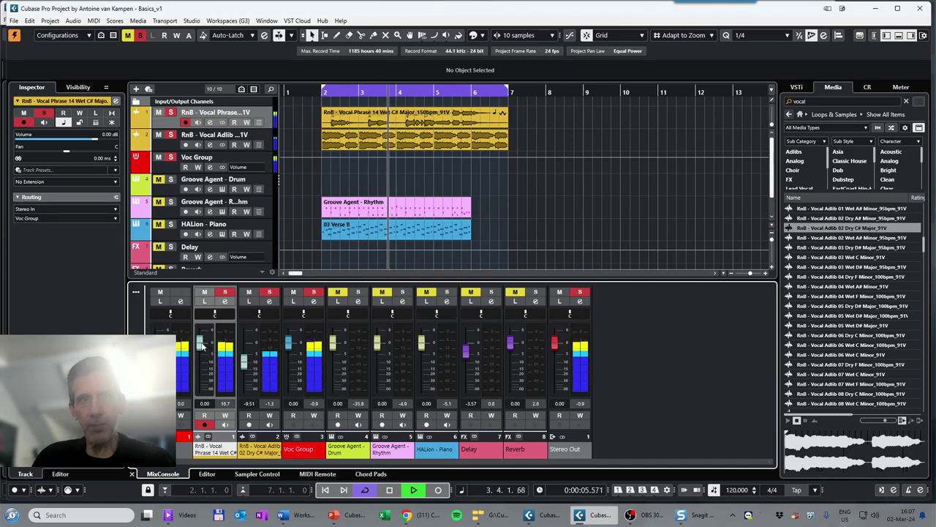
left_click_drag(201, 341, 205, 366)
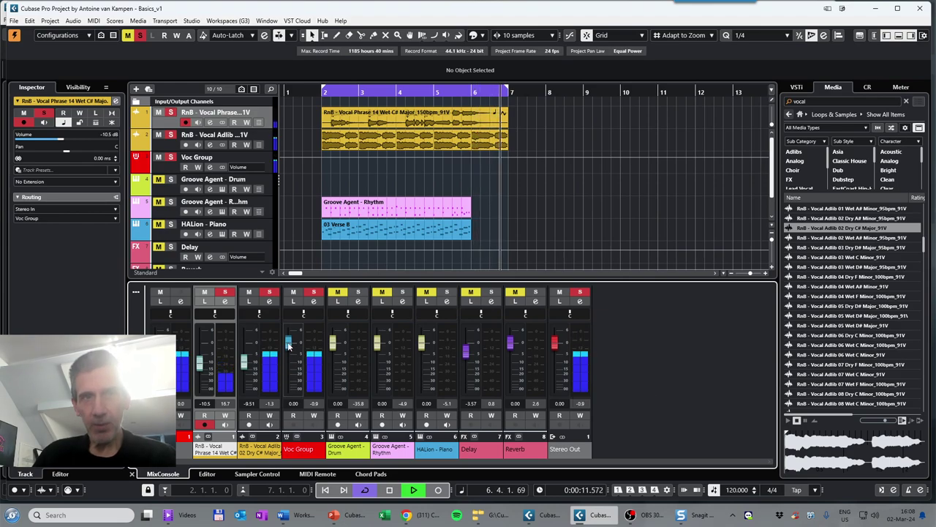
Balance levels: Vocal Adlib reset to 0 dB, Vocal Phrase near -0.5 dB, Voc Group about -26.5 dB
left_click_drag(289, 342, 293, 393)
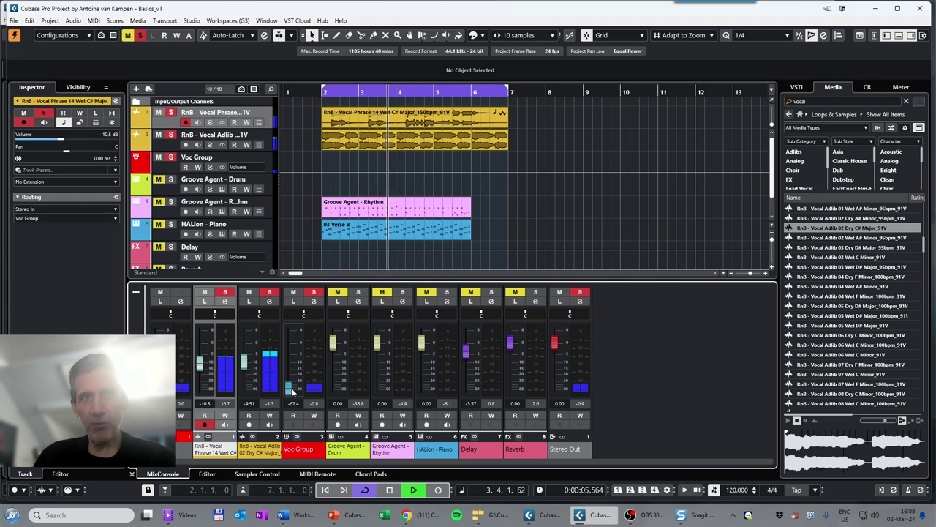
left_click_drag(294, 393, 292, 382)
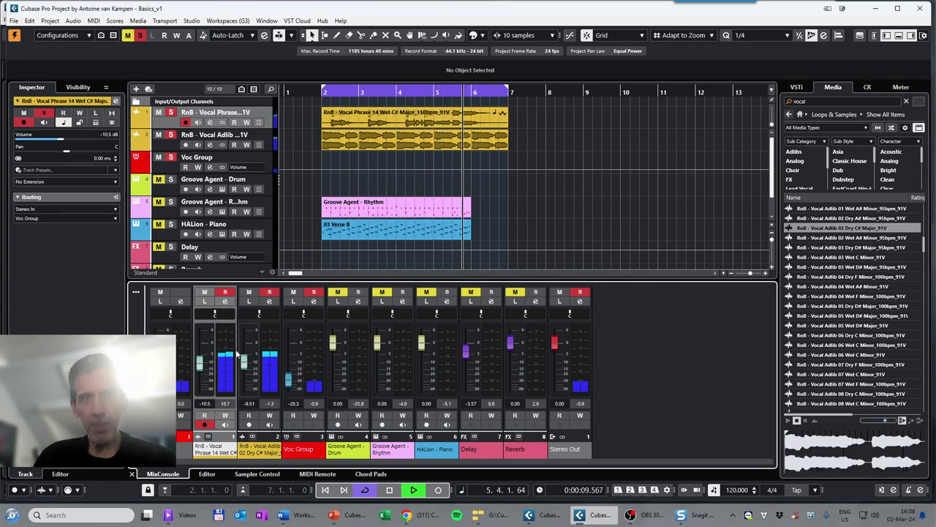
left_click(244, 358, "ctrl")
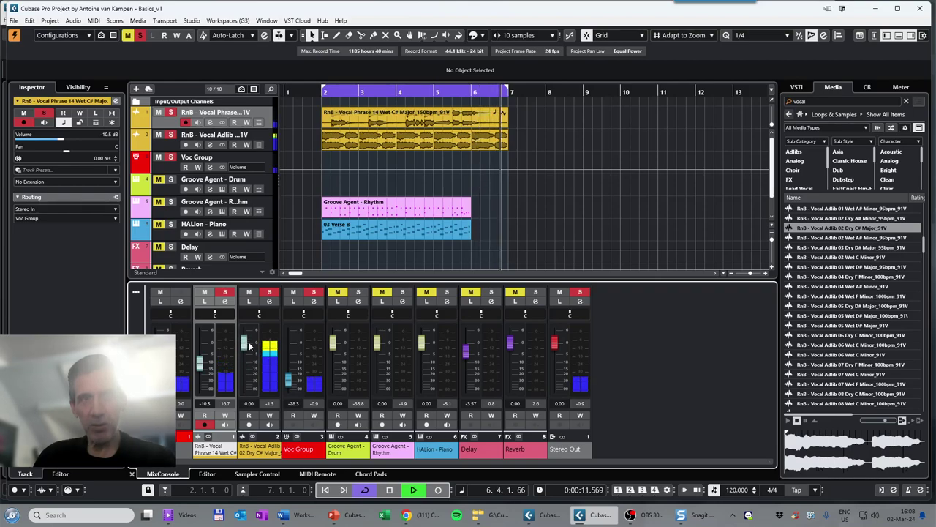
left_click_drag(207, 362, 207, 343)
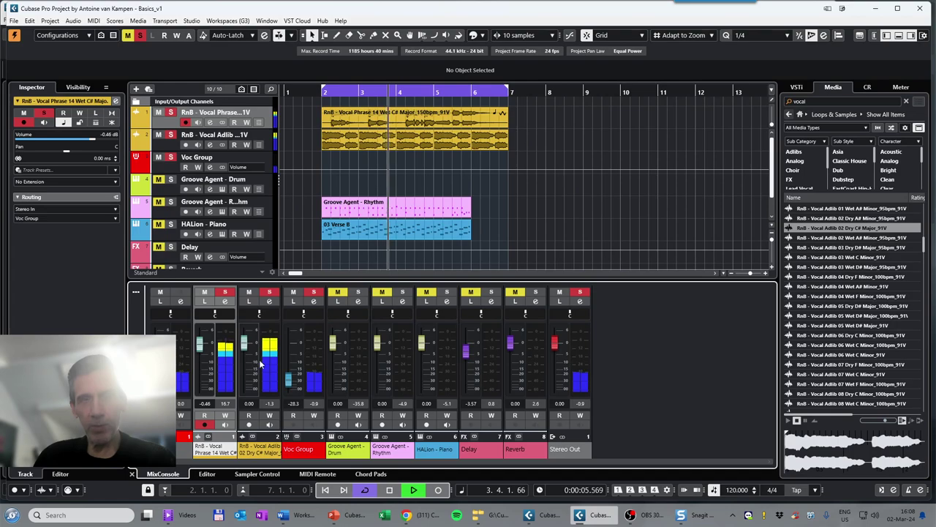
left_click_drag(289, 378, 292, 382)
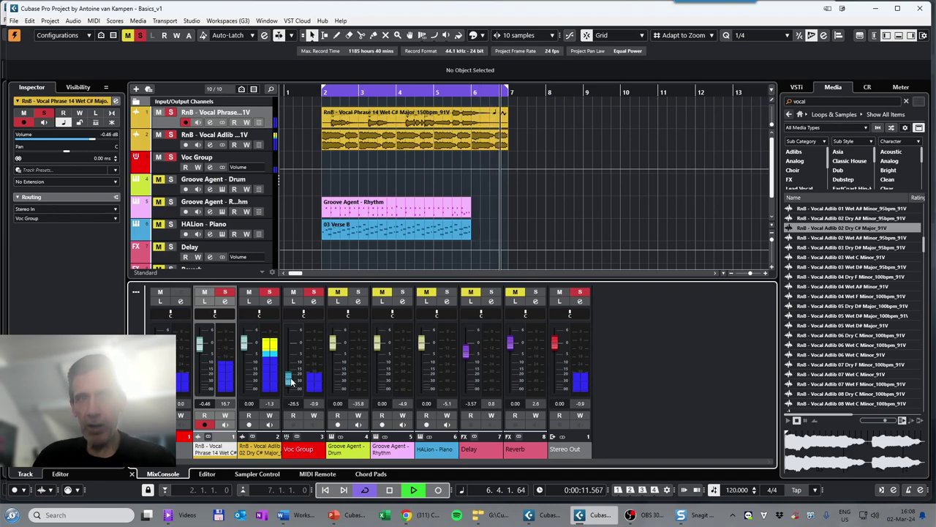
Ride faders to Vocal Phrase -1.77, Adlib -1.98, Voc Group -6.65 dB, then stop and select Voc Group
mouse_move(291, 381)
left_mouse_down()
mouse_move(291, 347)
mouse_move(290, 381)
left_mouse_up()
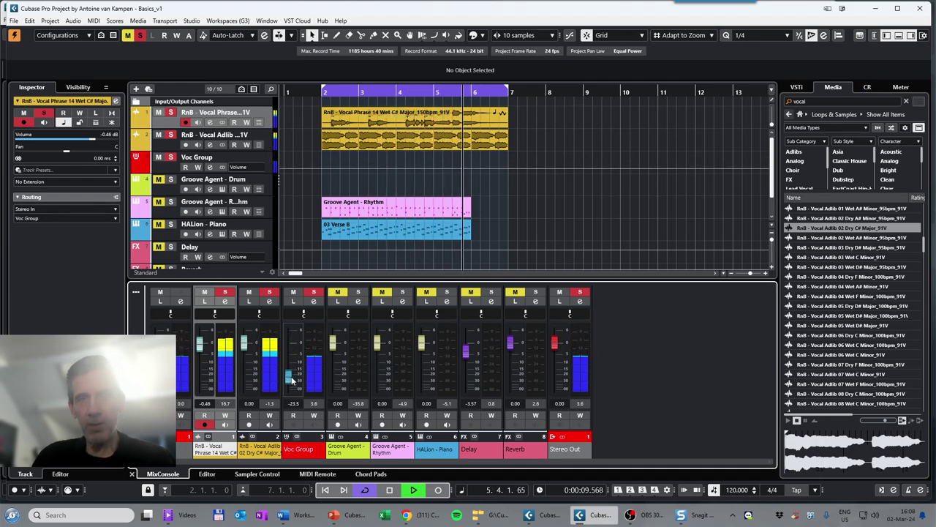
left_click_drag(290, 381, 294, 393)
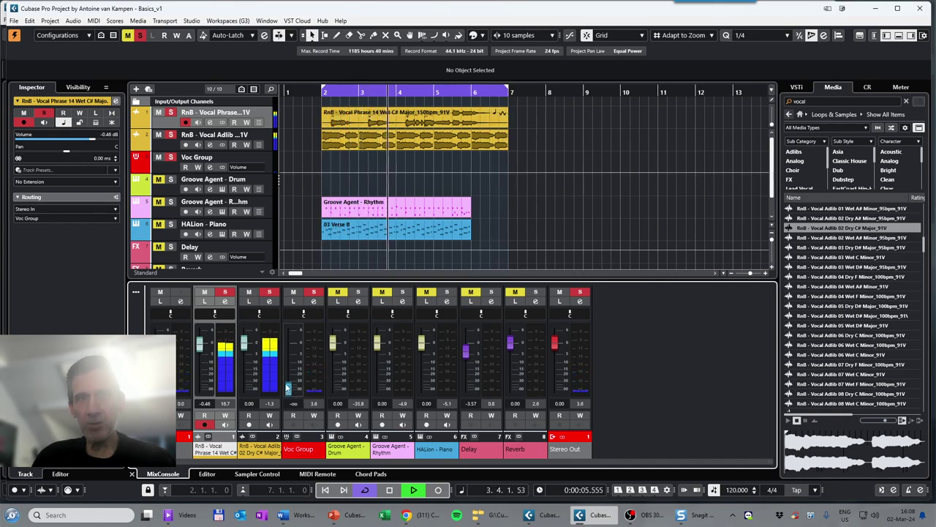
mouse_move(245, 343)
left_mouse_down()
mouse_move(246, 358)
mouse_move(205, 361)
left_mouse_up()
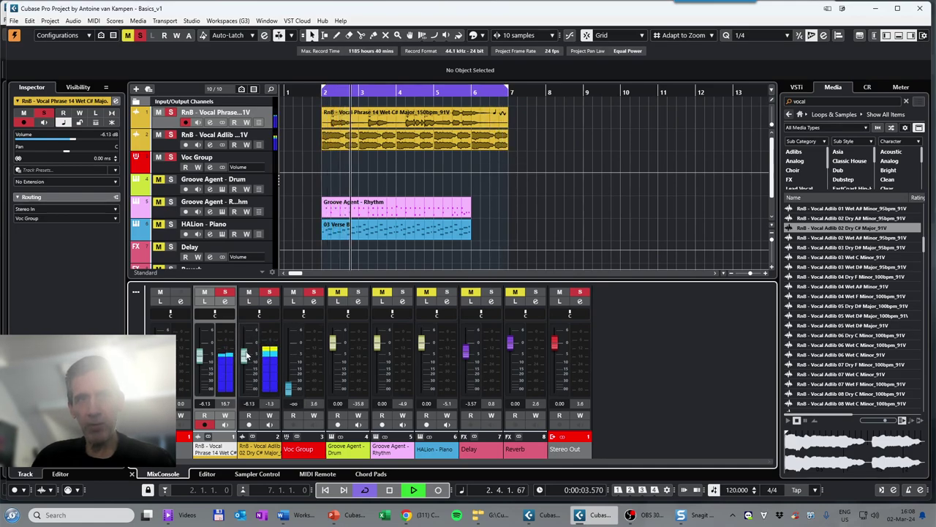
mouse_move(244, 358)
left_mouse_down()
mouse_move(245, 347)
mouse_move(199, 346)
left_mouse_up()
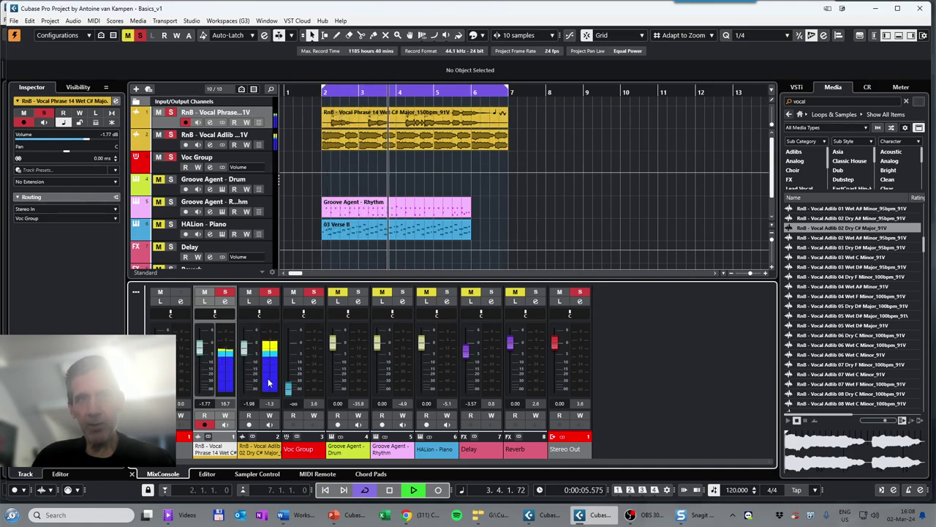
mouse_move(289, 393)
left_mouse_down()
mouse_move(289, 344)
mouse_move(288, 379)
mouse_move(292, 359)
left_mouse_up()
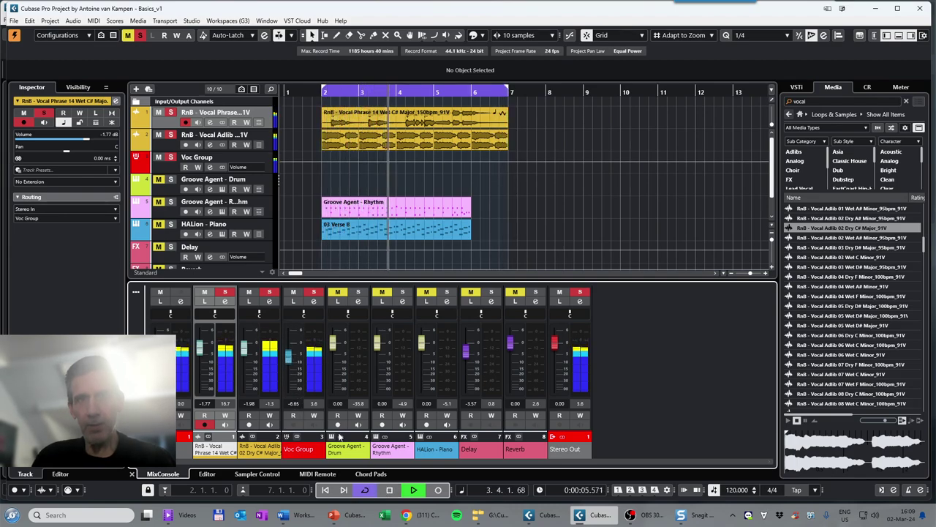
left_click(399, 494)
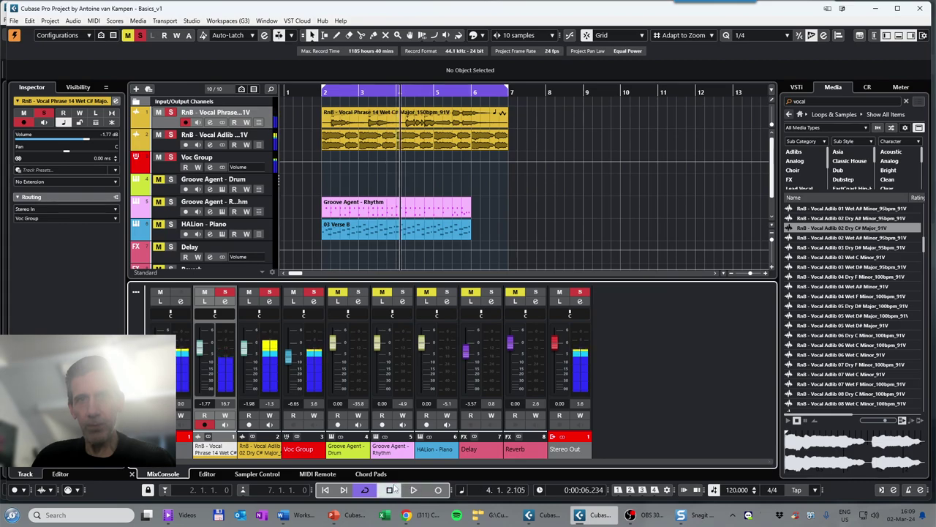
left_click(315, 373)
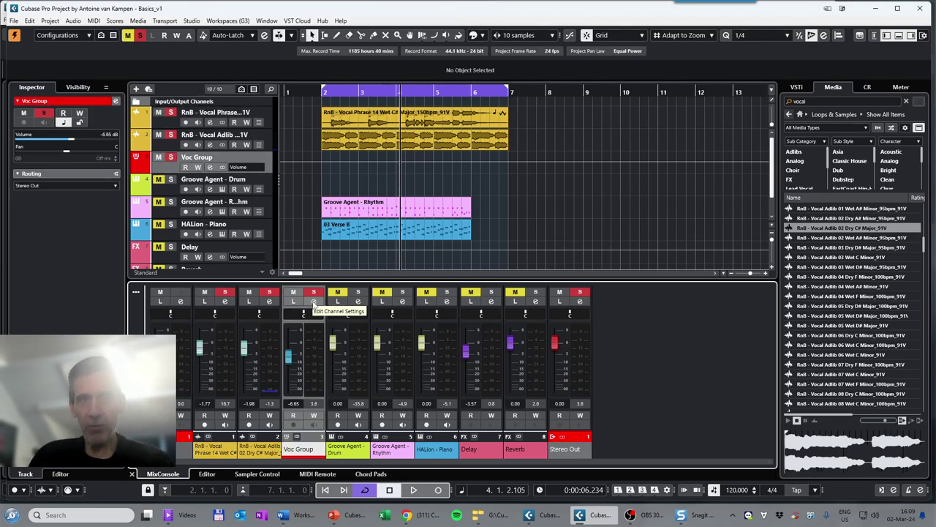
Assign Voc Group send slots 1 and 2 to Delay and Reverb and activate both sends
left_click(313, 302)
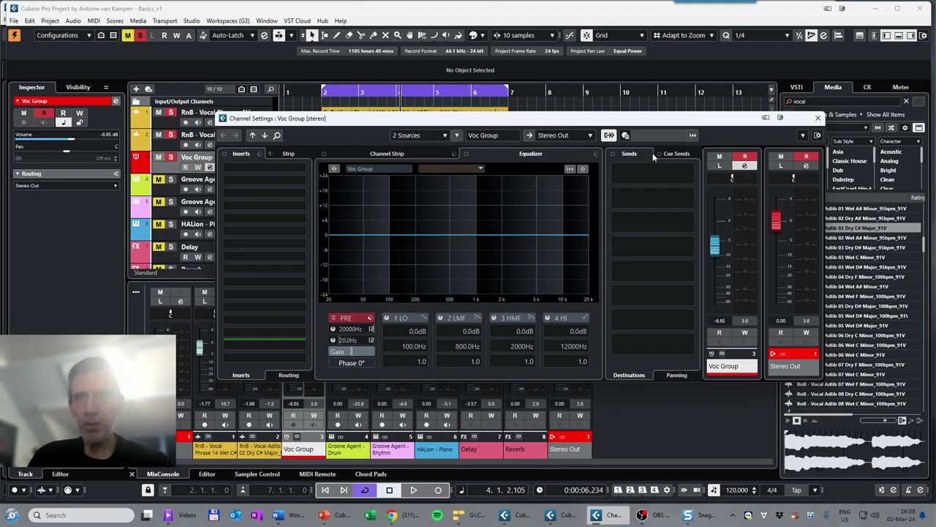
left_click(691, 175)
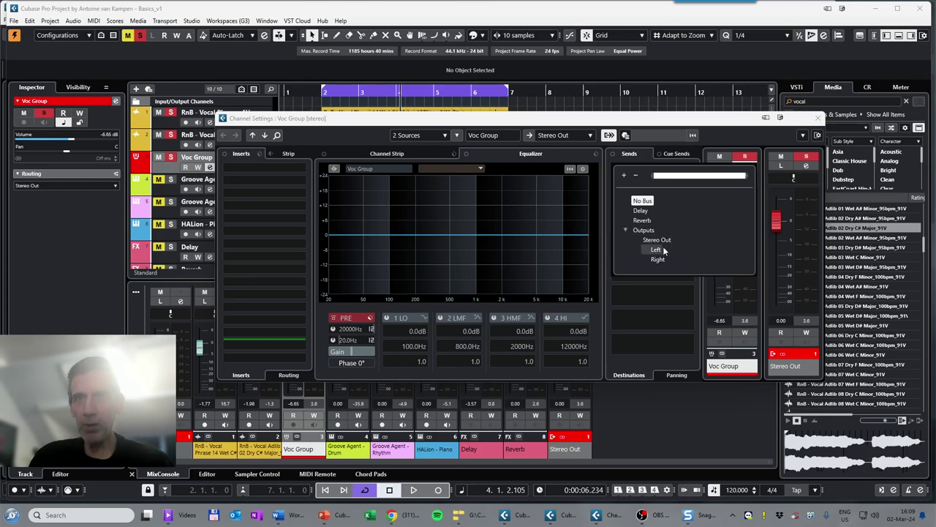
left_click(639, 210)
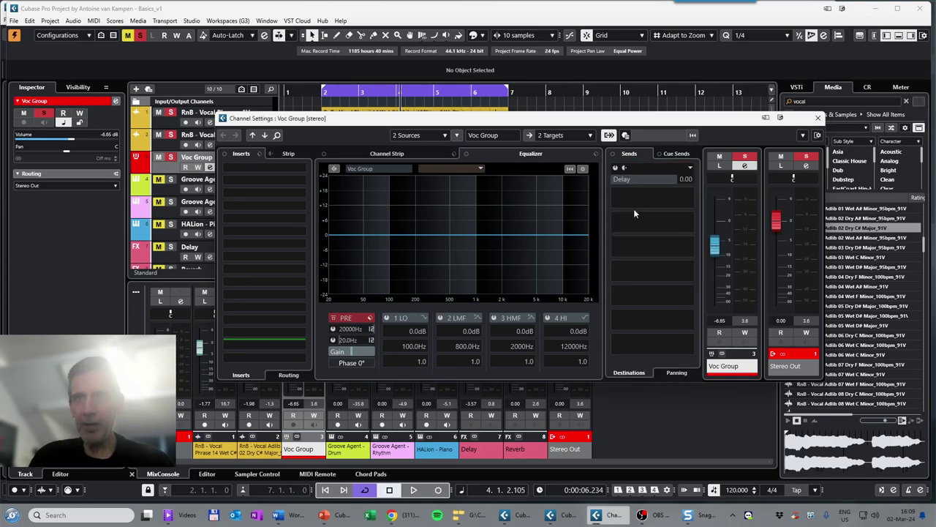
left_click(690, 198)
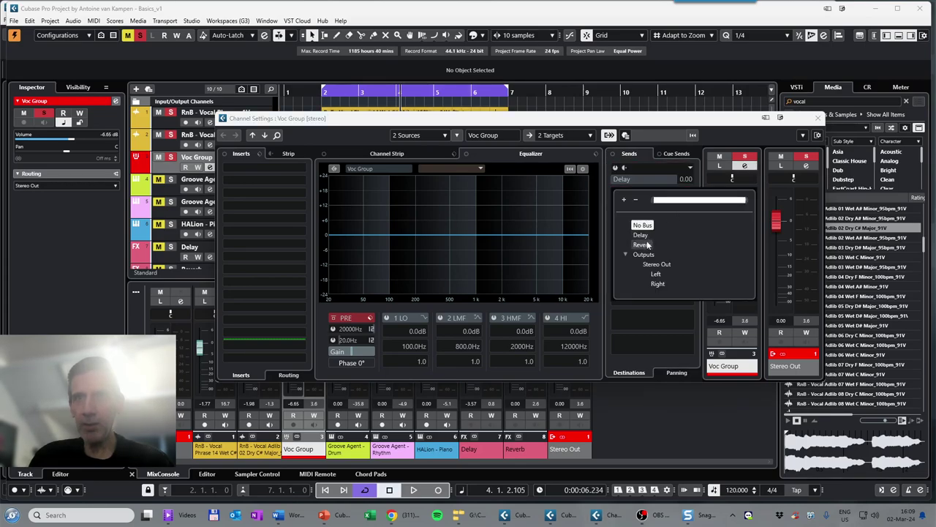
left_click(642, 244)
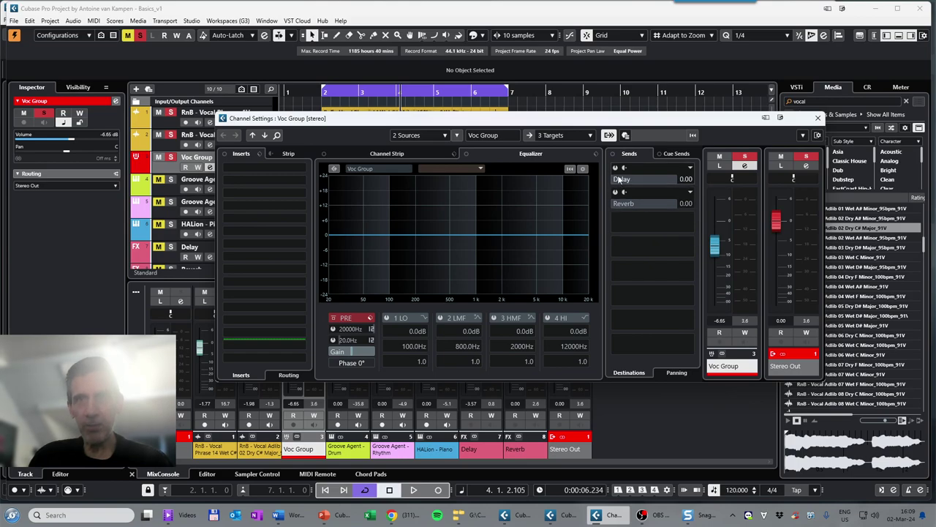
left_click(616, 168)
left_click(617, 192)
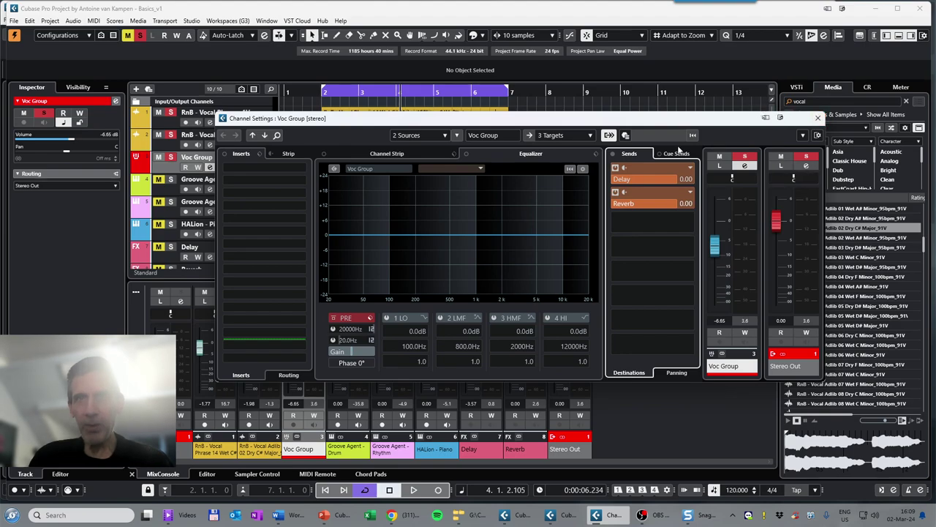
left_click(818, 118)
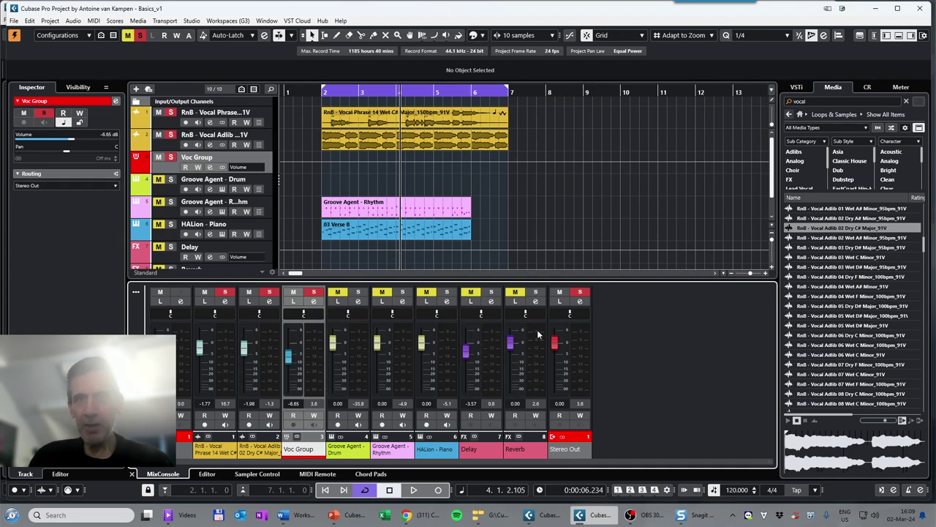
Unmute the Delay and Reverb channels and drag both faders fully down
left_click(515, 292)
left_click(471, 293)
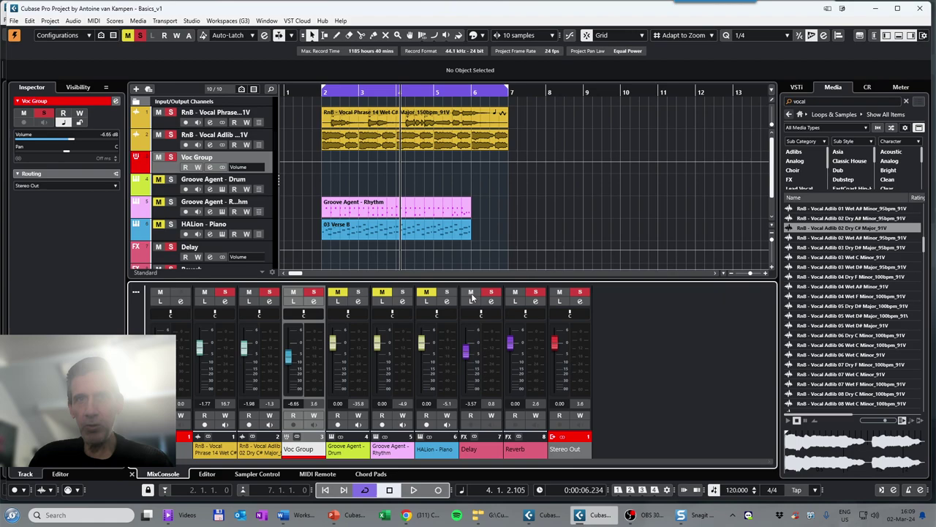
left_click_drag(466, 351, 466, 391)
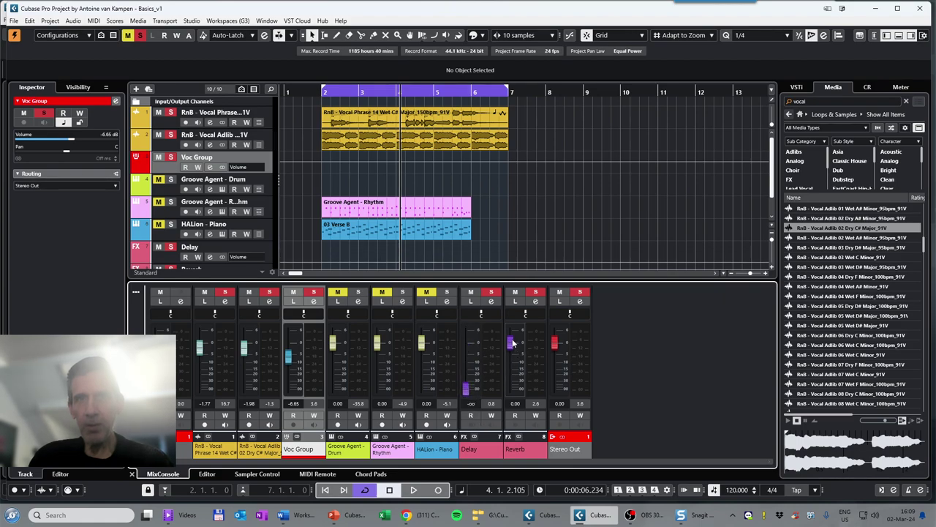
left_click_drag(512, 342, 510, 416)
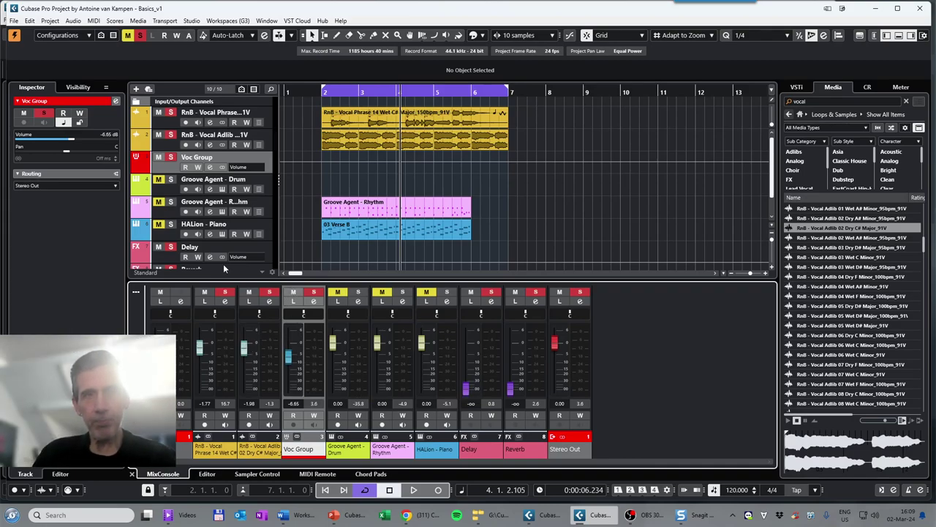
mouse_move(210, 122)
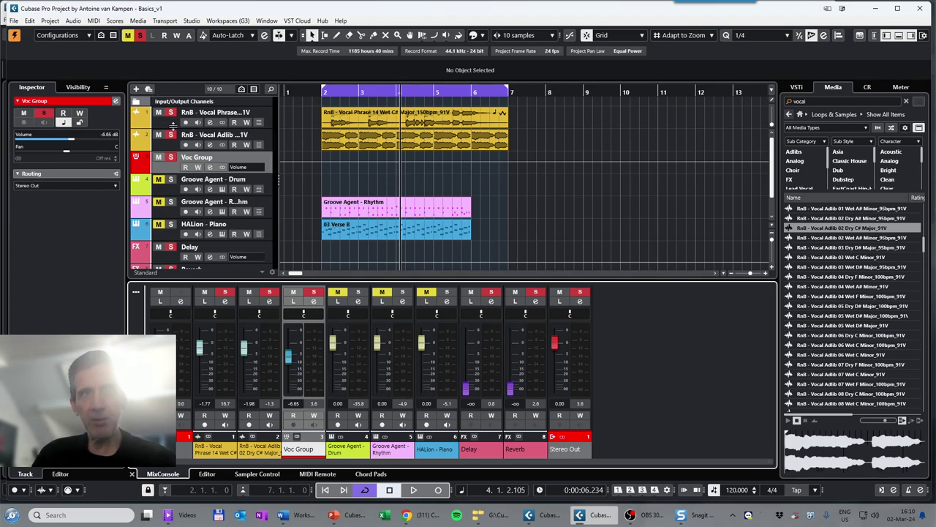
Switch off and set the Vocal Phrase Delay and Reverb send slots to No Bus
left_click(210, 122)
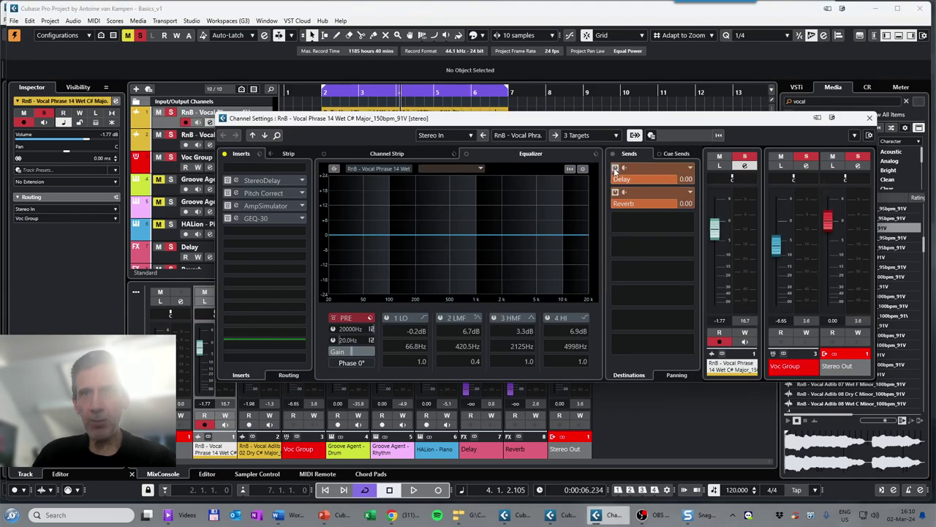
left_click(615, 168)
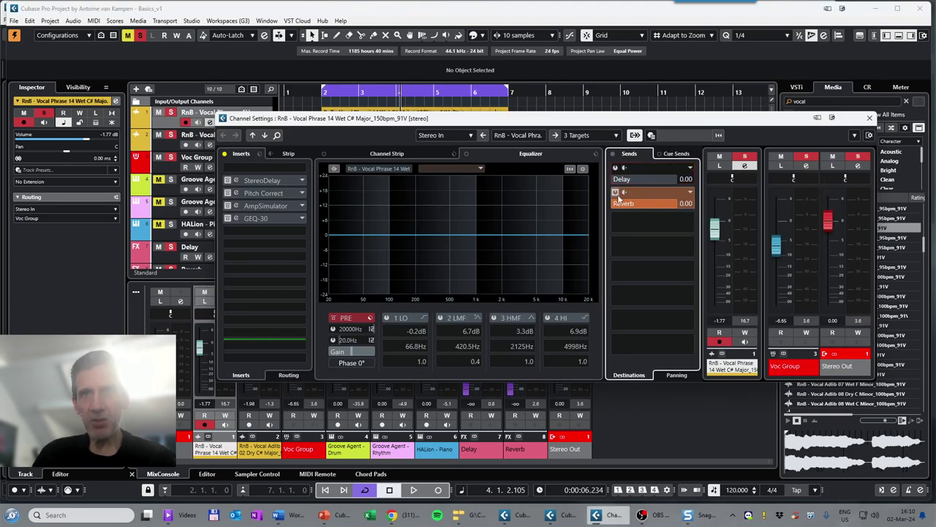
left_click(615, 192)
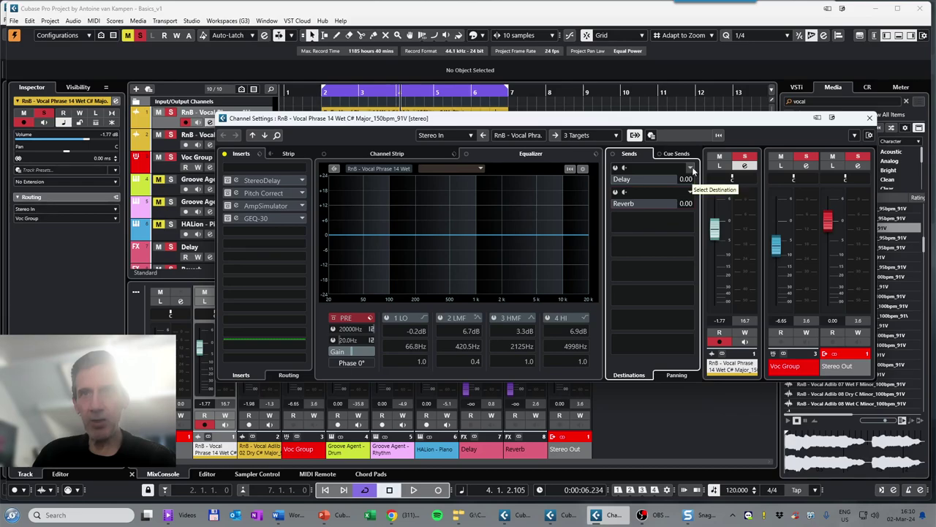
left_click(692, 170)
left_click(644, 198)
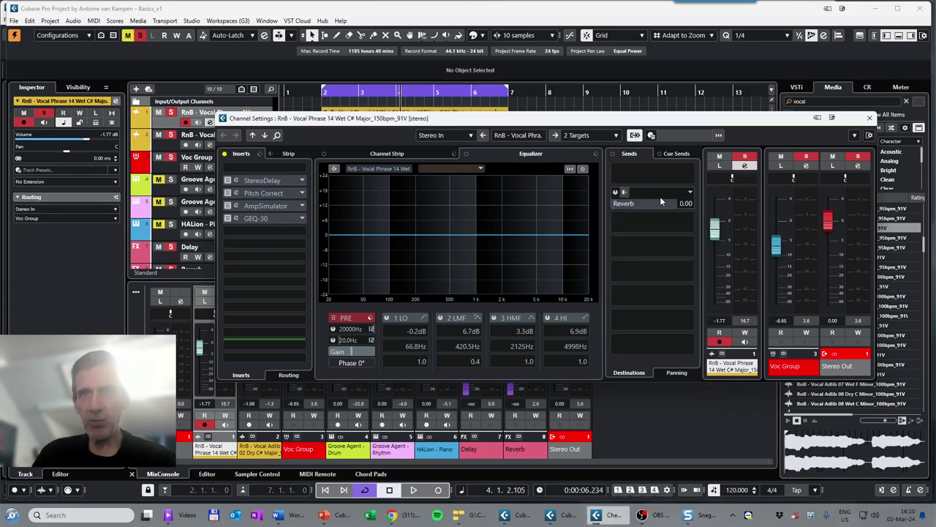
left_click(690, 192)
left_click(643, 219)
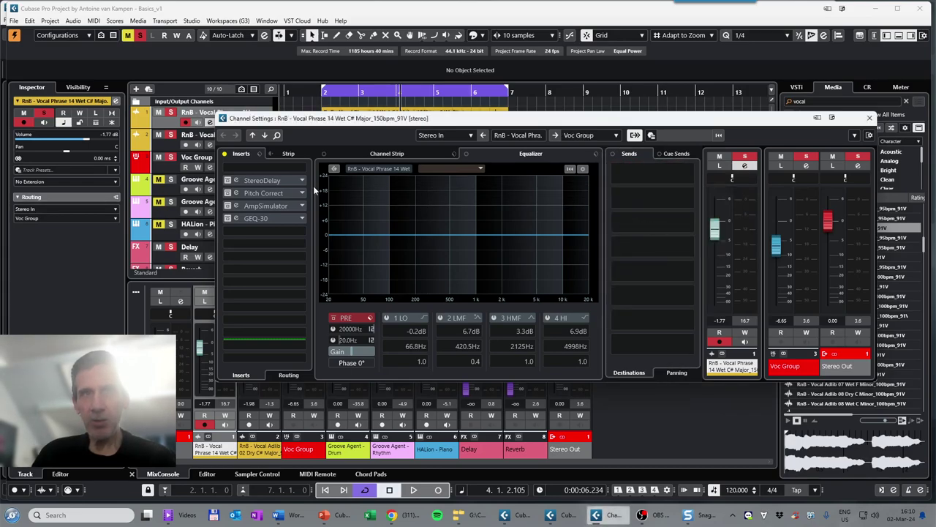
left_click(870, 118)
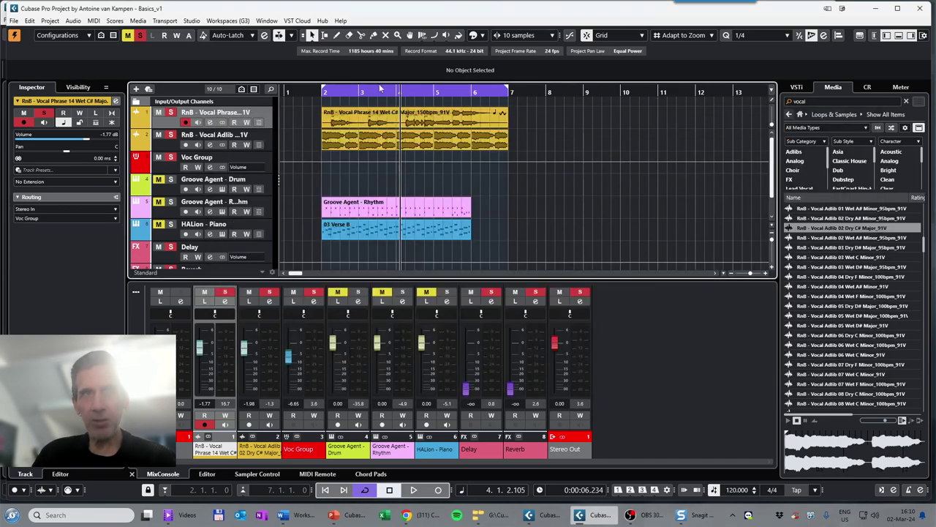
Inspect the Vocal Adlib and Voc Group channel settings to confirm their sends
left_click(167, 147)
left_click(209, 145)
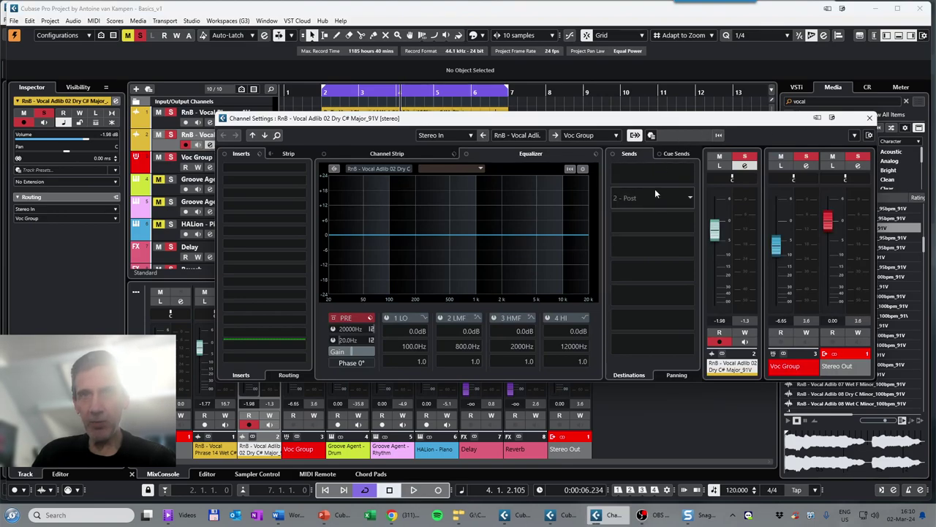
left_click(869, 117)
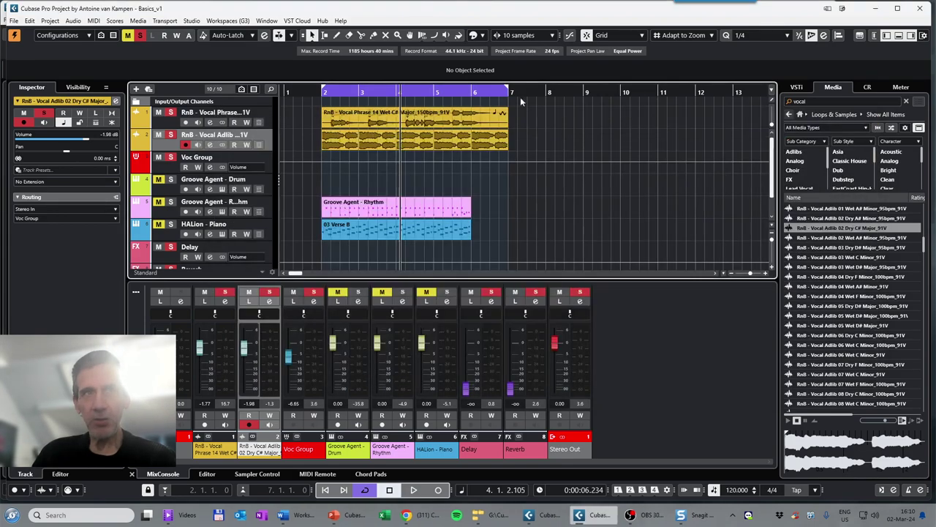
left_click(169, 127)
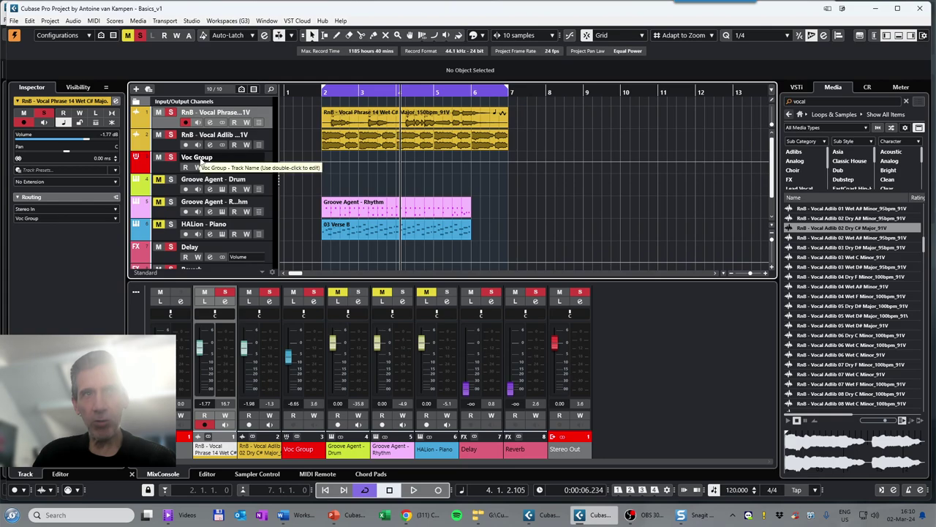
left_click(198, 163)
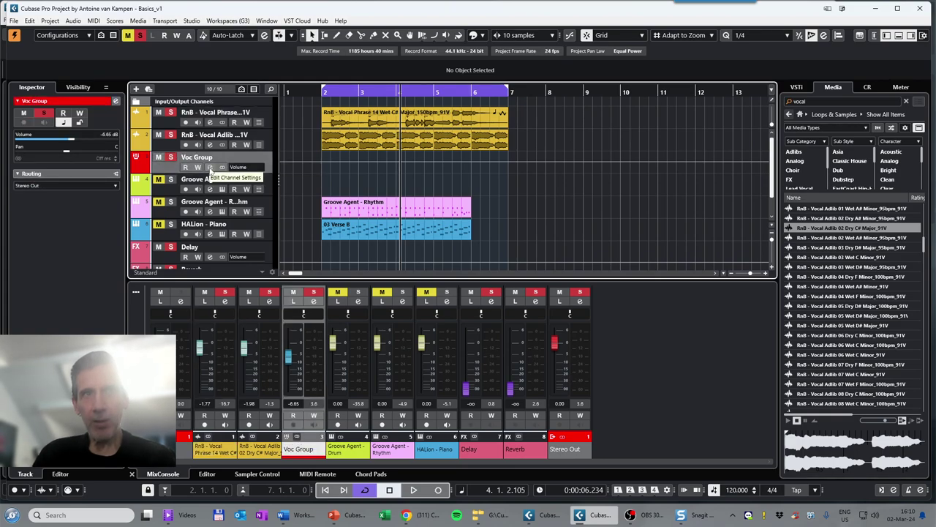
left_click(210, 169)
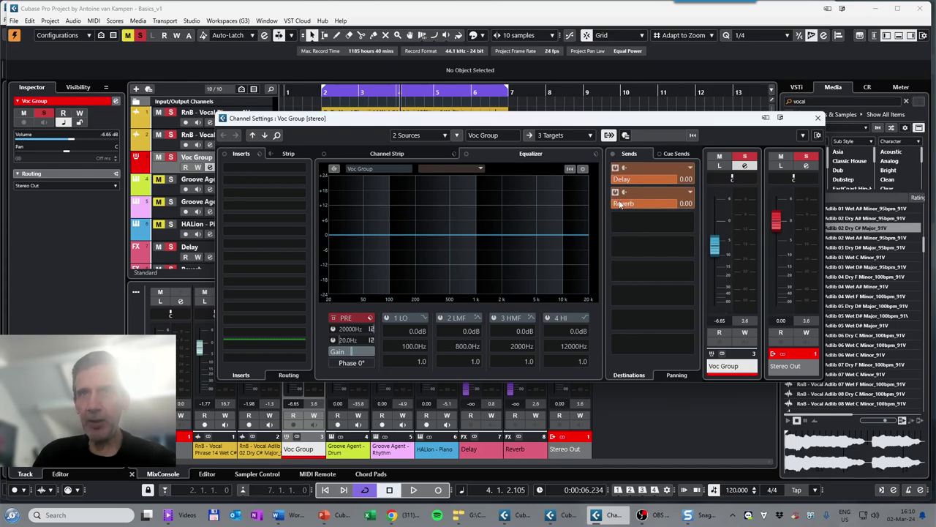
left_click(818, 118)
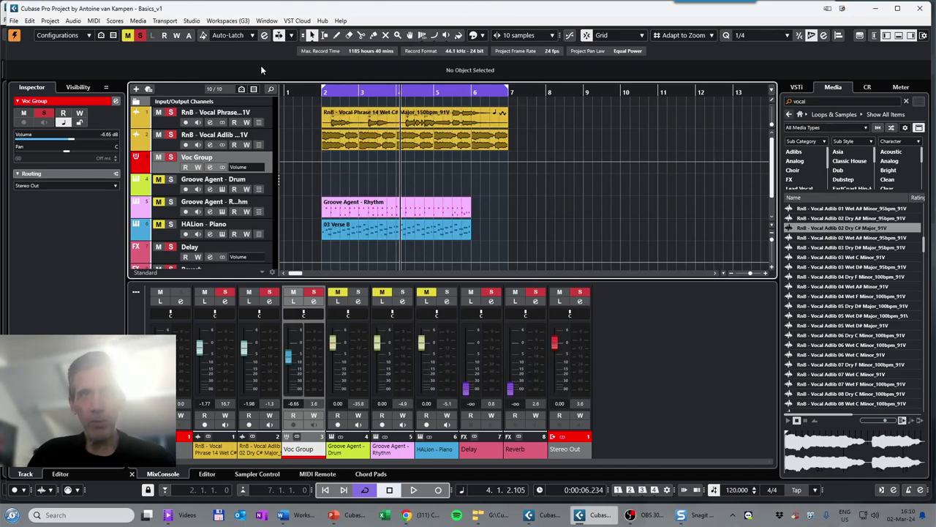
During playback, set Voc Group to -10.8 dB and bring up the Delay and Reverb returns
left_click(175, 141)
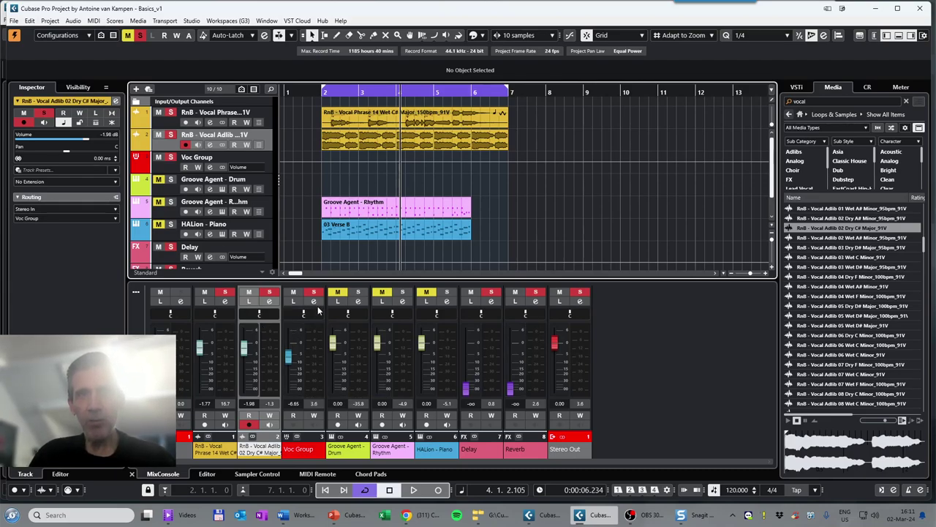
key("space")
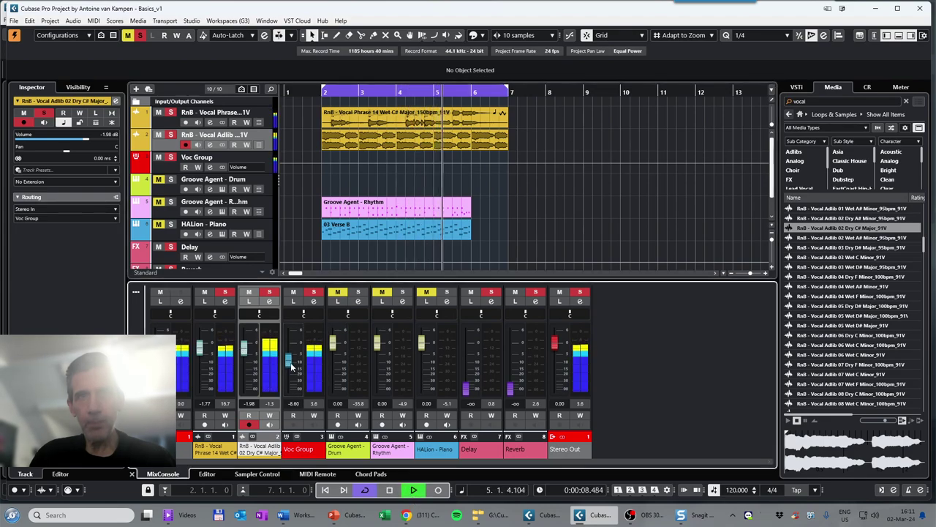
left_click_drag(290, 358, 290, 370)
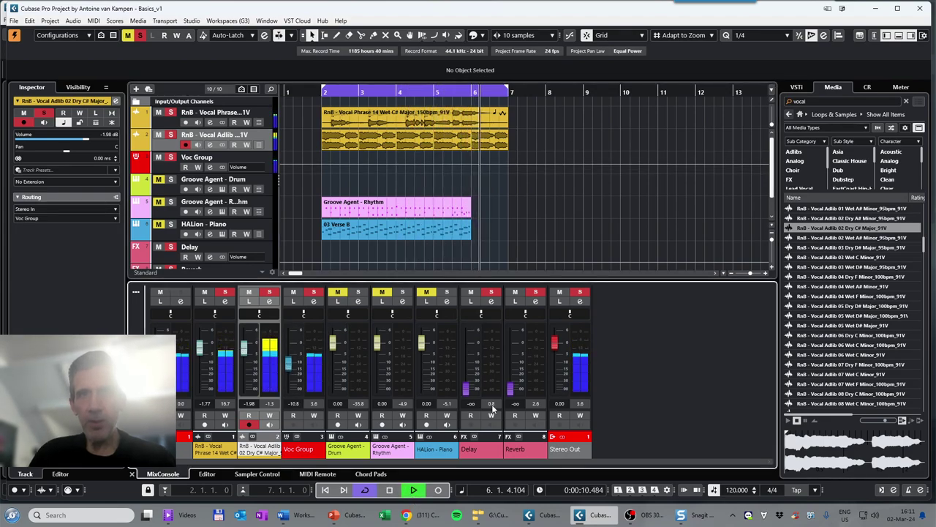
left_click_drag(465, 388, 465, 334)
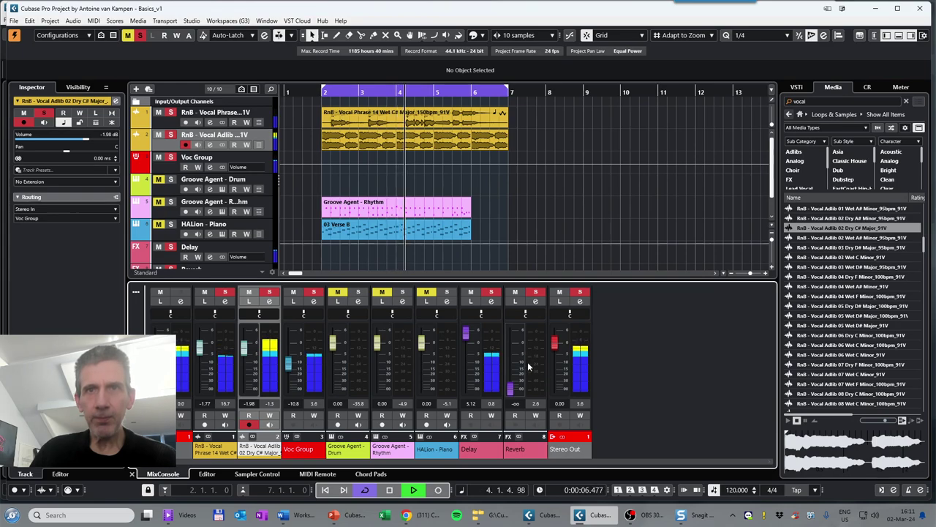
mouse_move(530, 385)
left_mouse_down()
mouse_move(522, 341)
mouse_move(511, 350)
left_mouse_up()
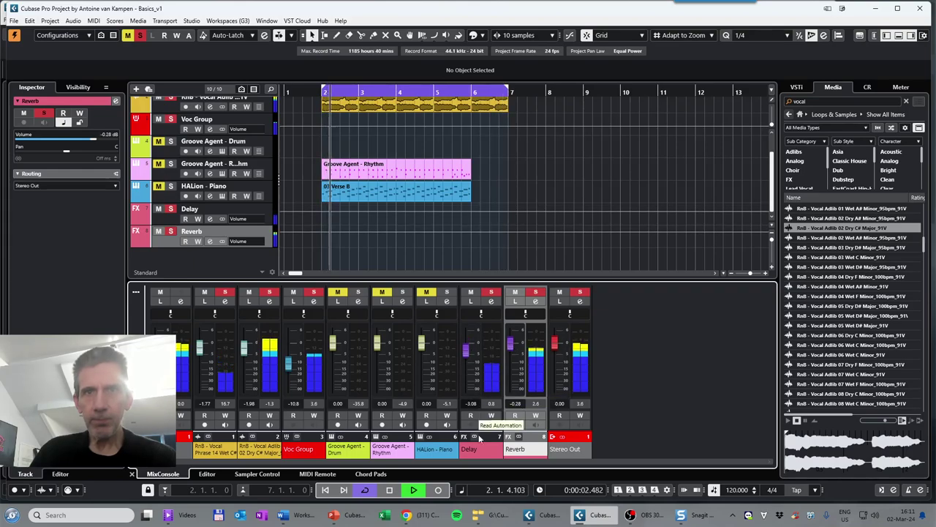
left_click(392, 491)
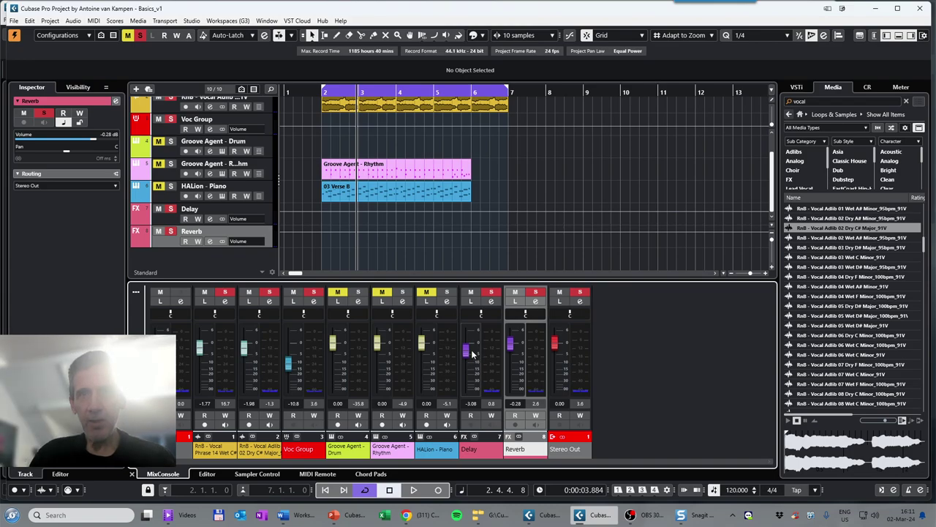
Trim the Reverb return to -1.98 dB, then reselect Vocal Phrase and Vocal Adlib tracks
scroll(495, 342, "down", 3)
scroll(497, 352, "down", 2)
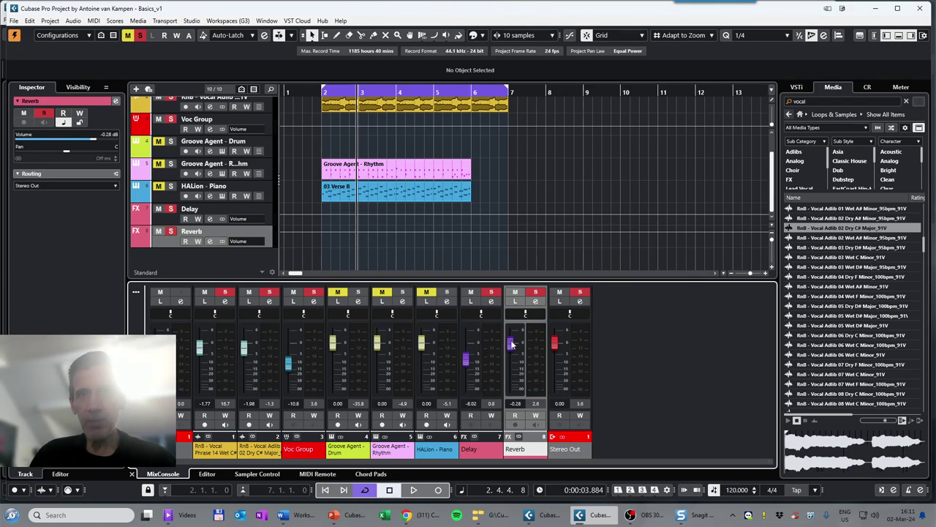
scroll(511, 341, "up", 2)
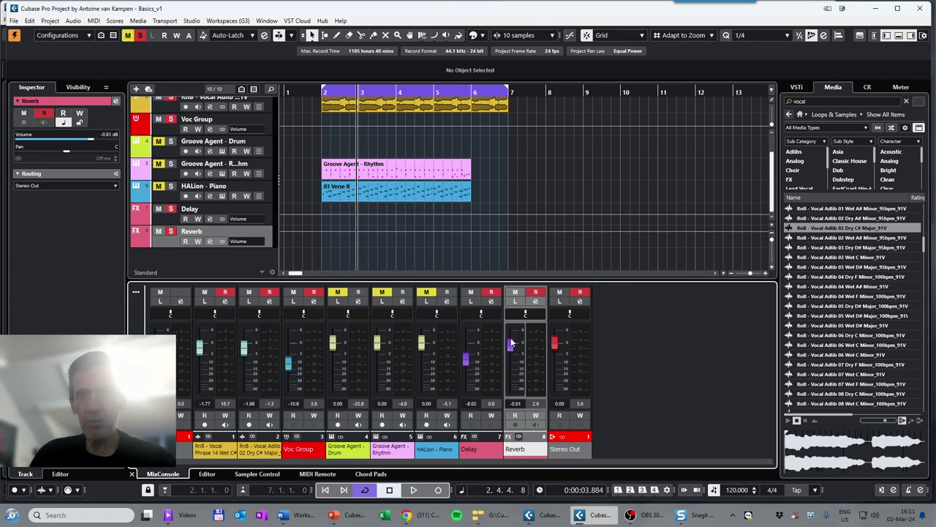
left_click_drag(511, 341, 512, 350)
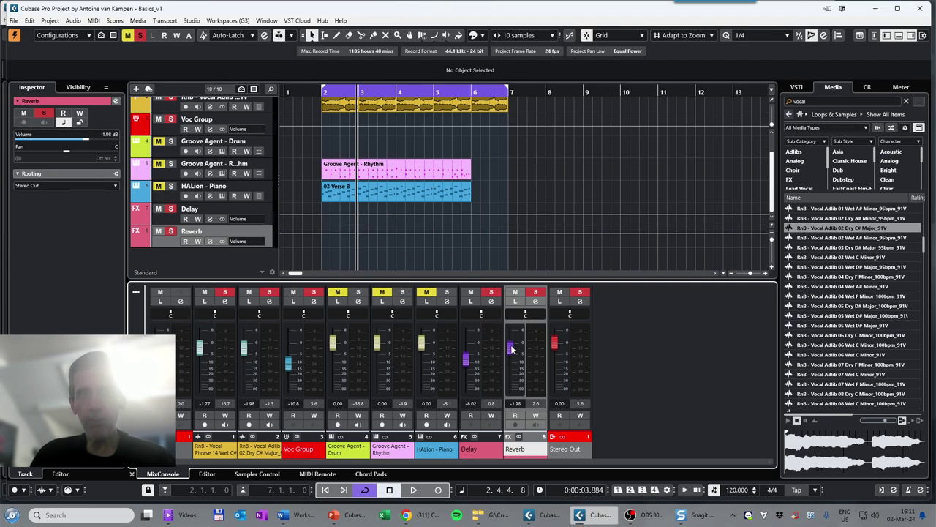
scroll(344, 149, "up", 2)
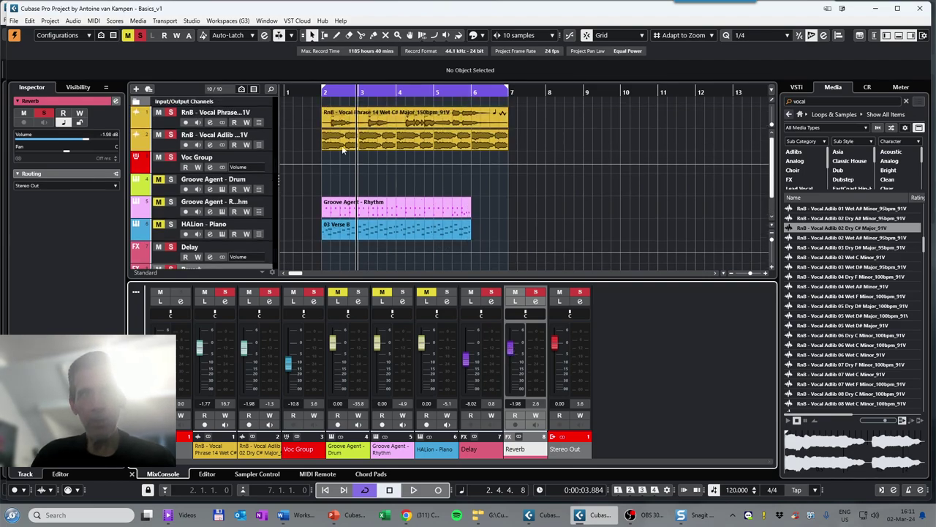
left_click(170, 128)
left_click(174, 146)
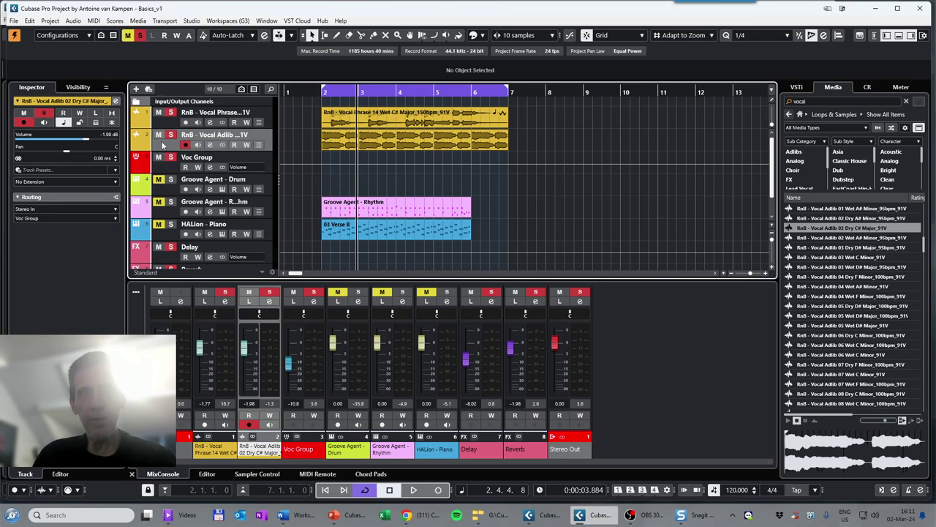
left_click(211, 144)
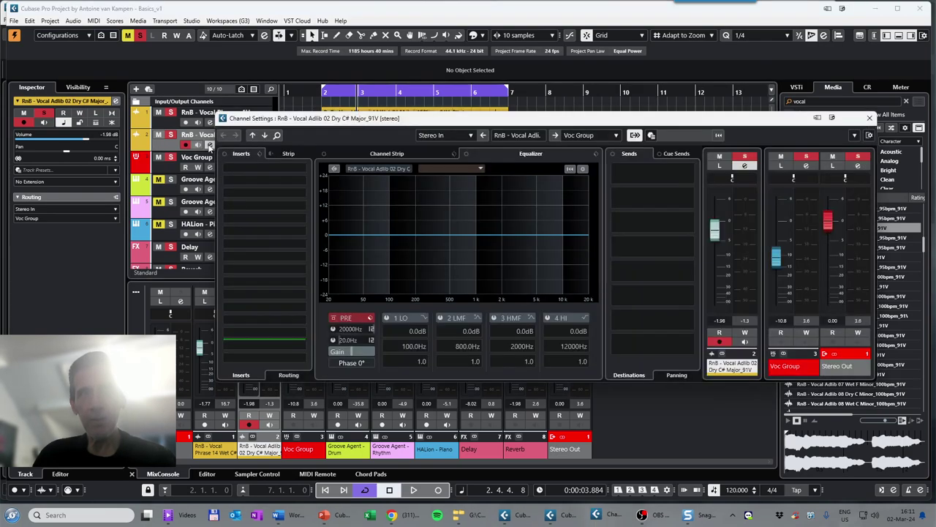
left_click(689, 176)
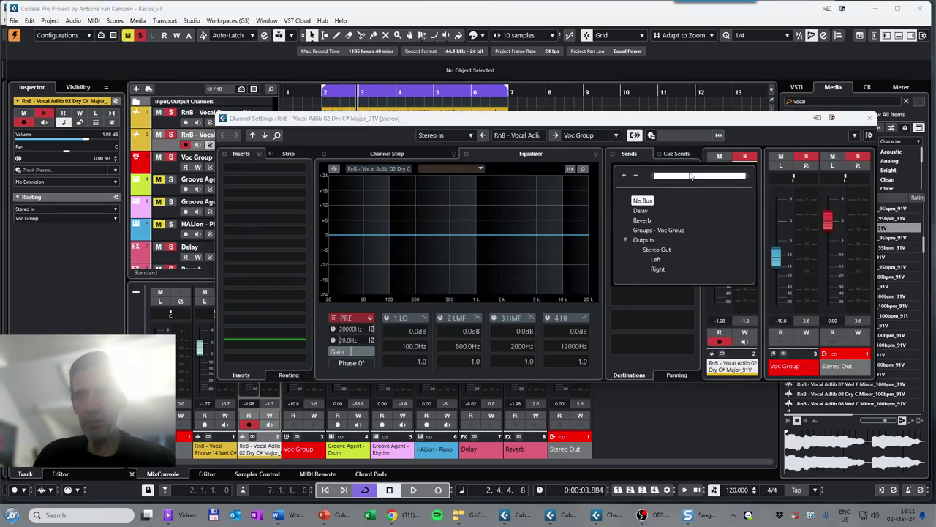
left_click(641, 211)
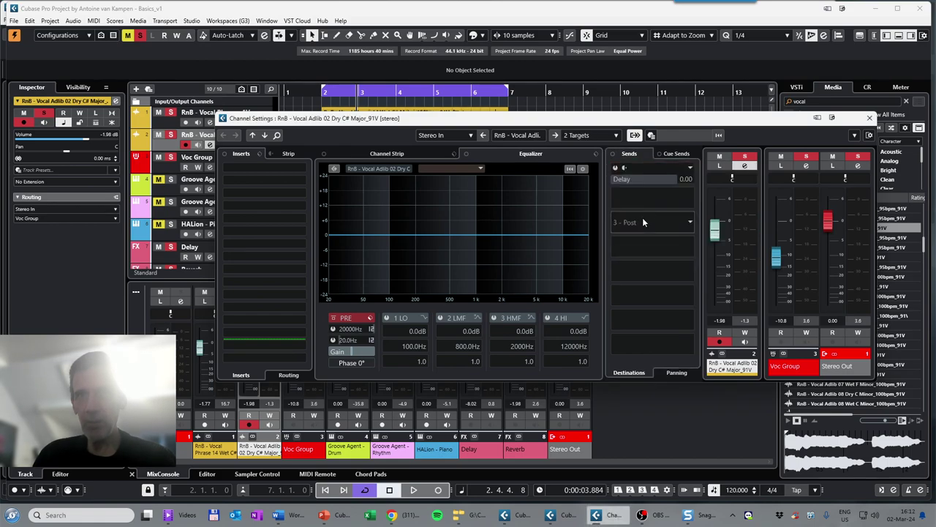
left_click(615, 170)
left_click(688, 169)
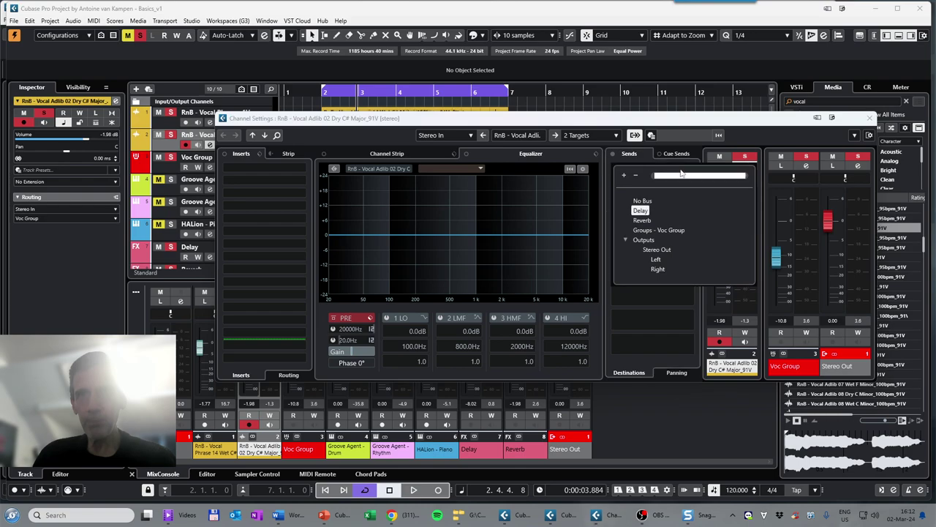
left_click(643, 199)
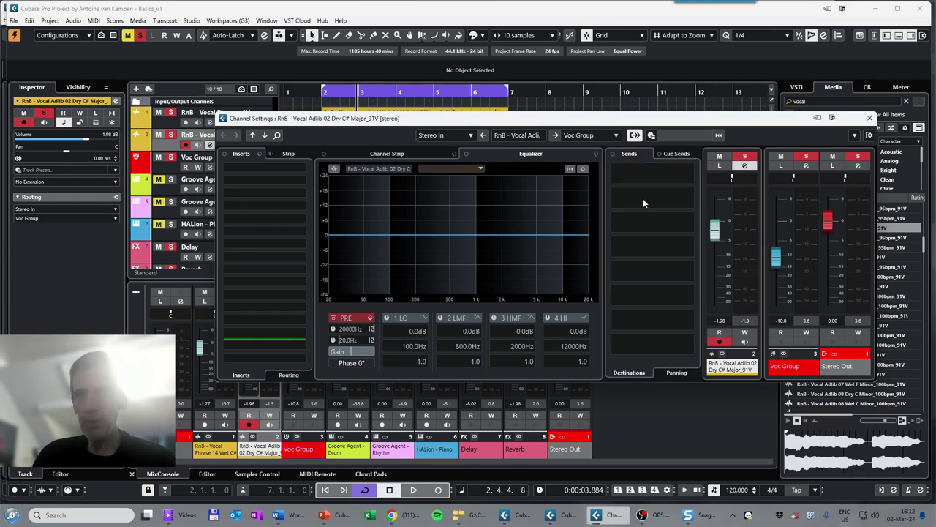
left_click(870, 118)
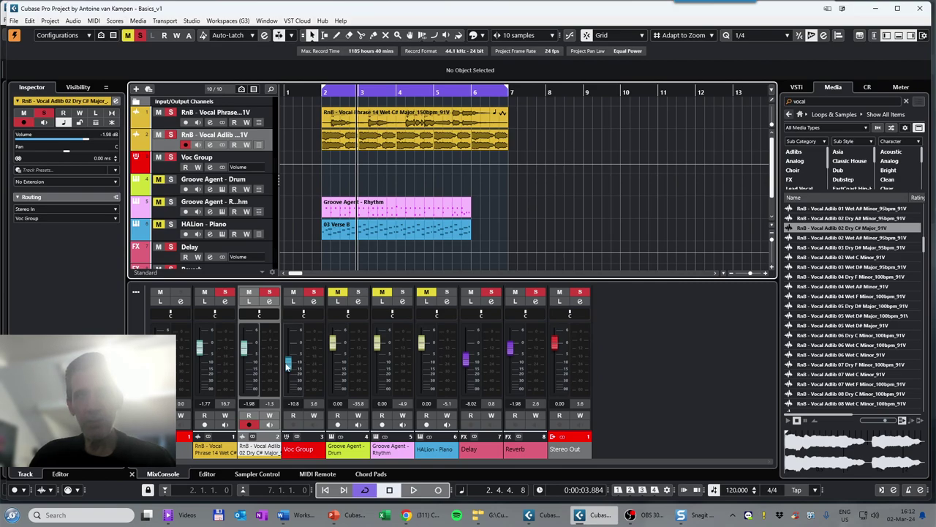
Raise the Voc Group volume to about -8 dB and hide the MixConsole
left_click_drag(287, 365, 290, 362)
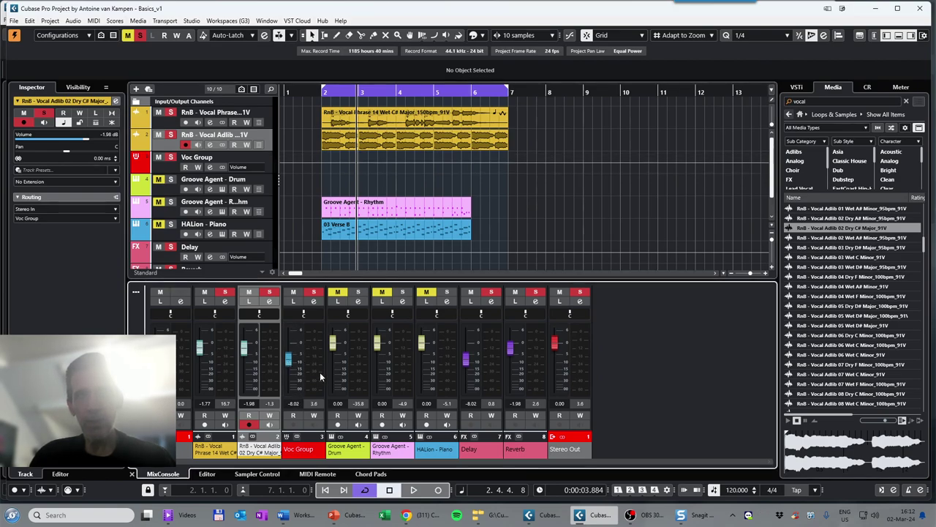
left_click(320, 371)
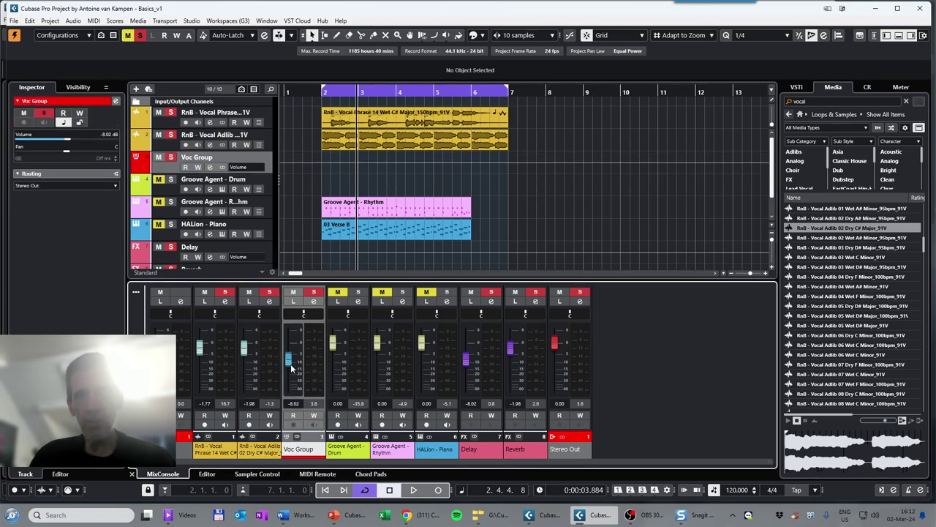
mouse_move(290, 368)
left_mouse_down()
mouse_move(299, 354)
mouse_move(303, 362)
left_mouse_up()
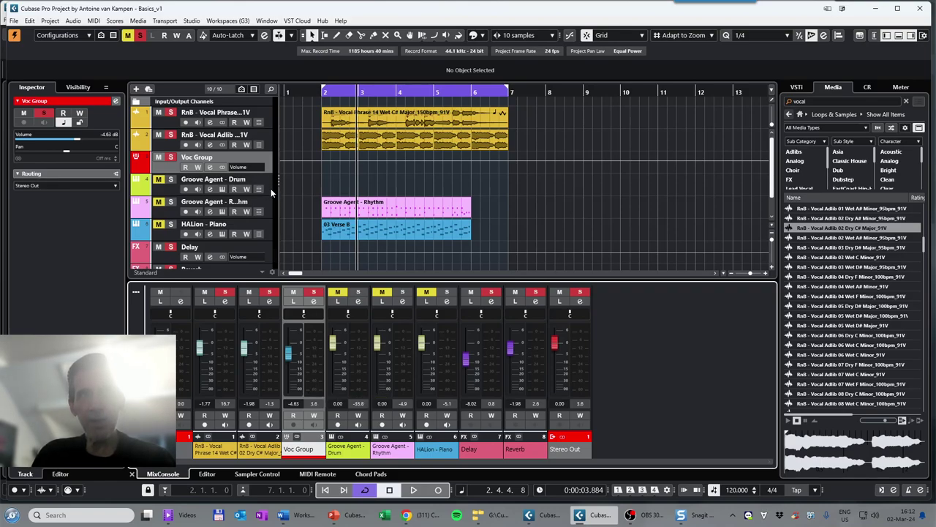
left_click(899, 36)
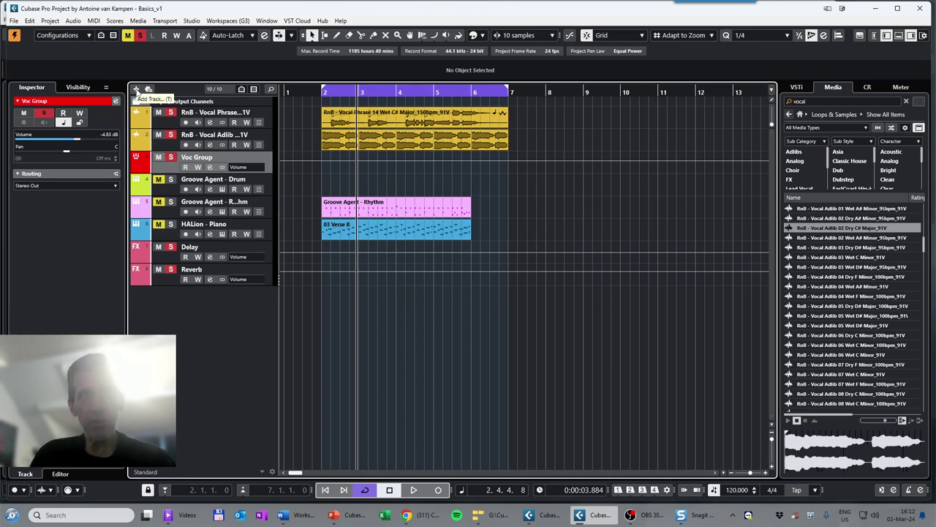
Create a folder track named 'Vocal' directly beneath the Voc Group track
left_click(136, 89)
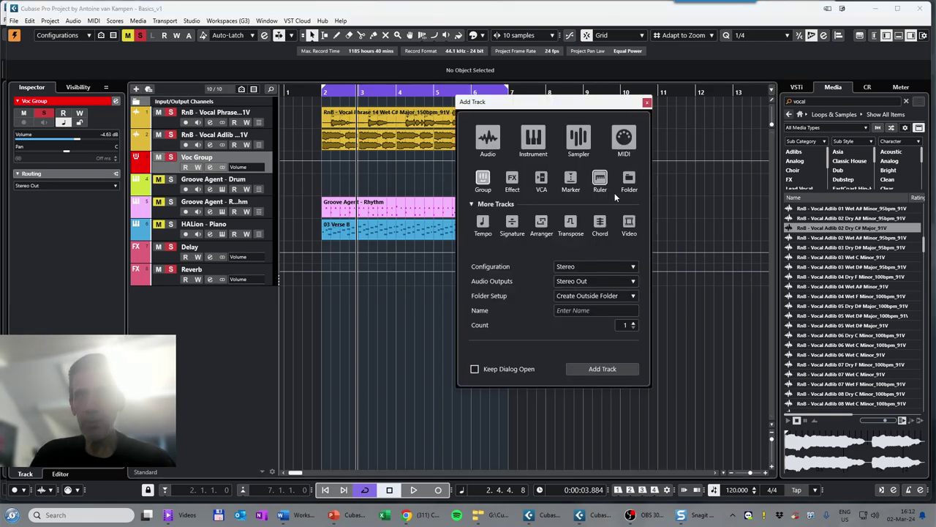
left_click(630, 182)
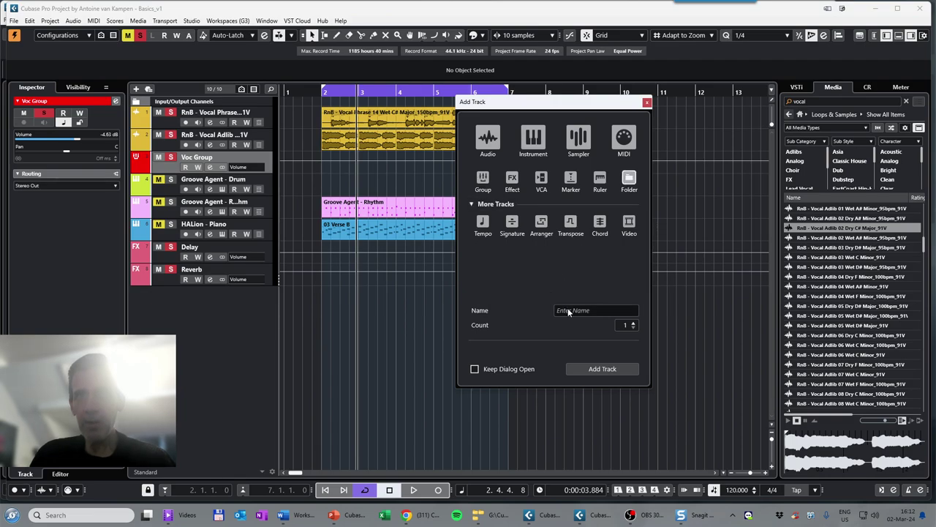
left_click(596, 311)
type("Vocal")
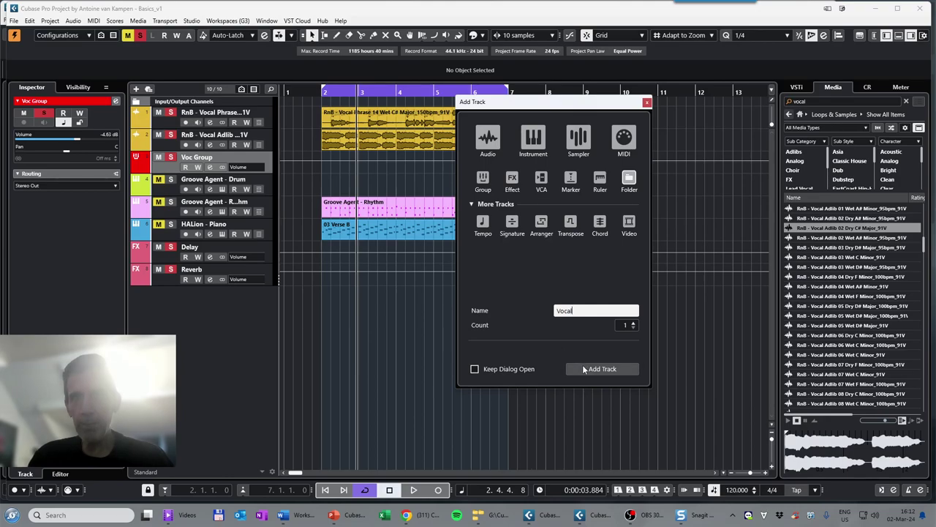
left_click(584, 365)
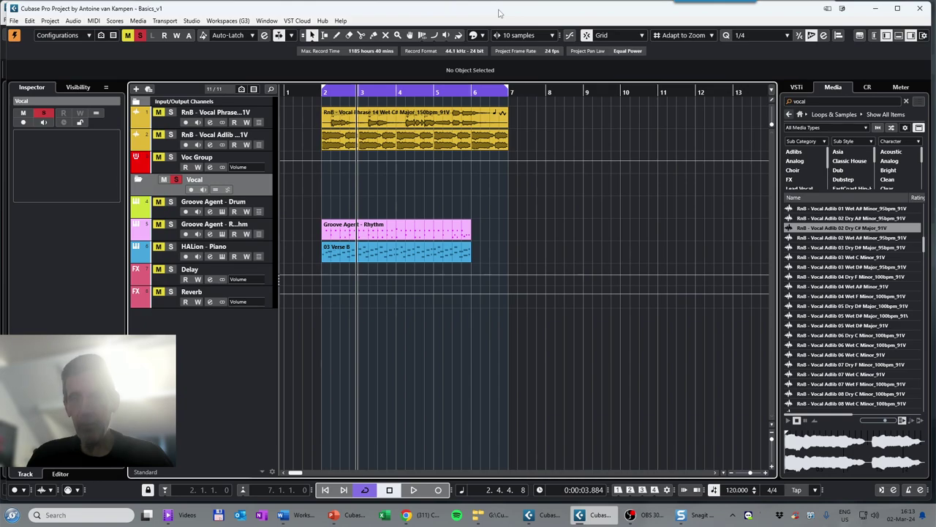
Give the Vocal folder the yellow VOCALS colour and move both RnB vocals and Voc Group into it
left_click(481, 36)
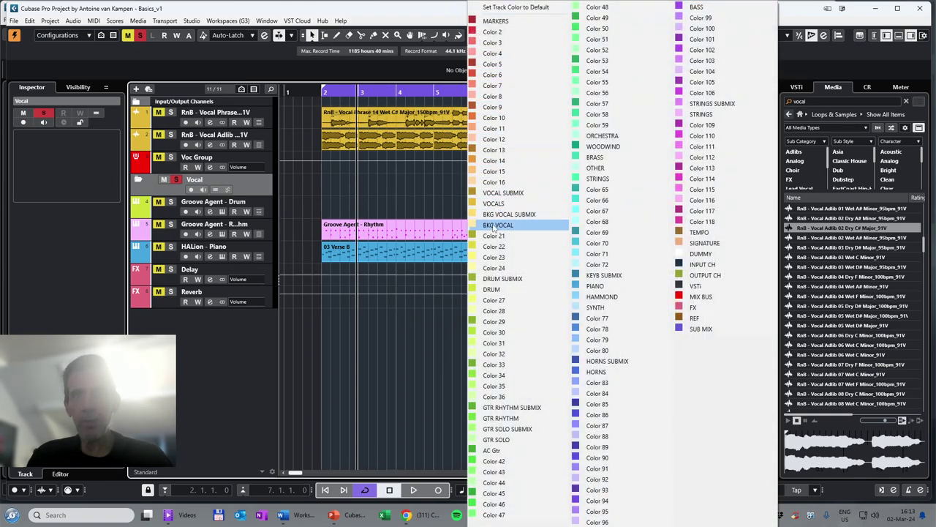
left_click(477, 204)
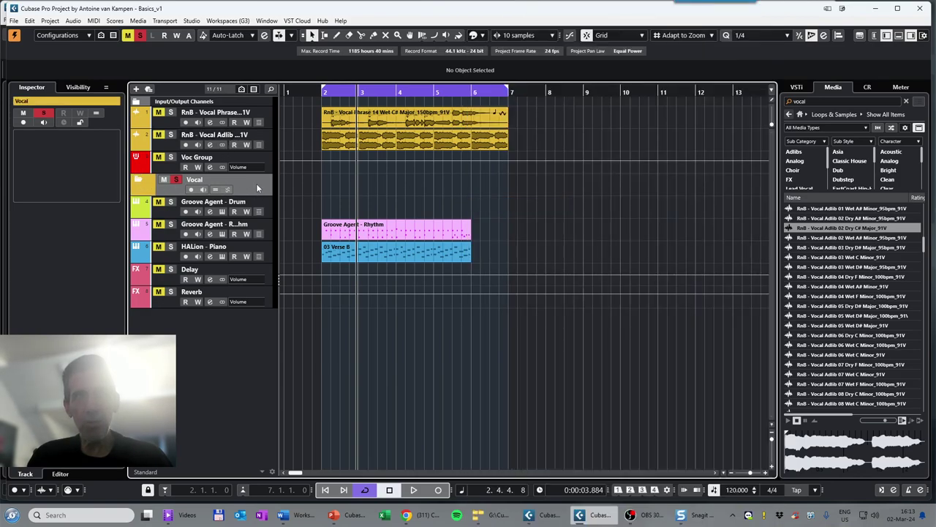
left_click(268, 117)
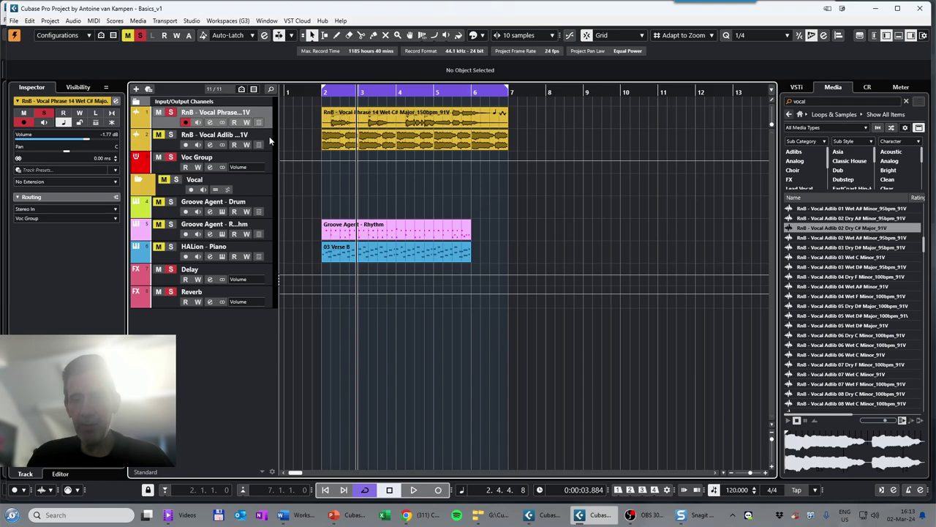
left_click(270, 136, "shift")
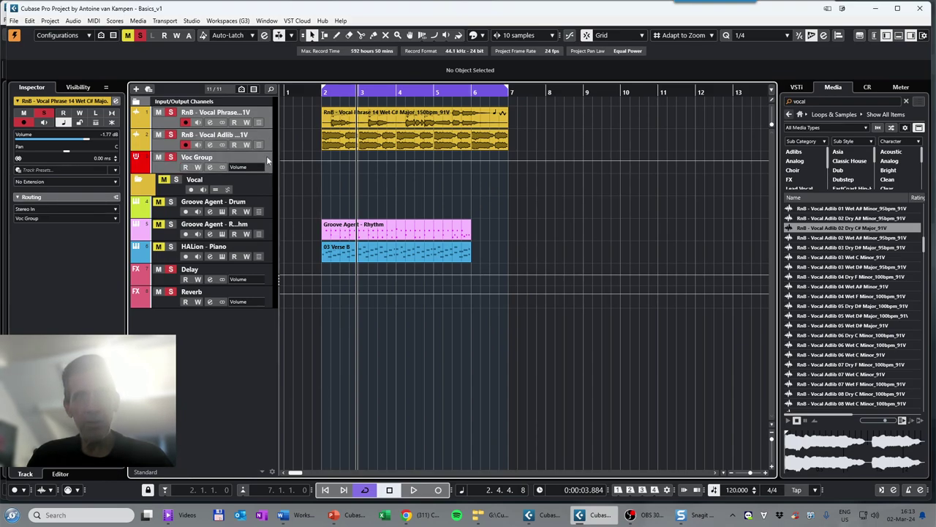
left_click_drag(266, 156, 267, 183)
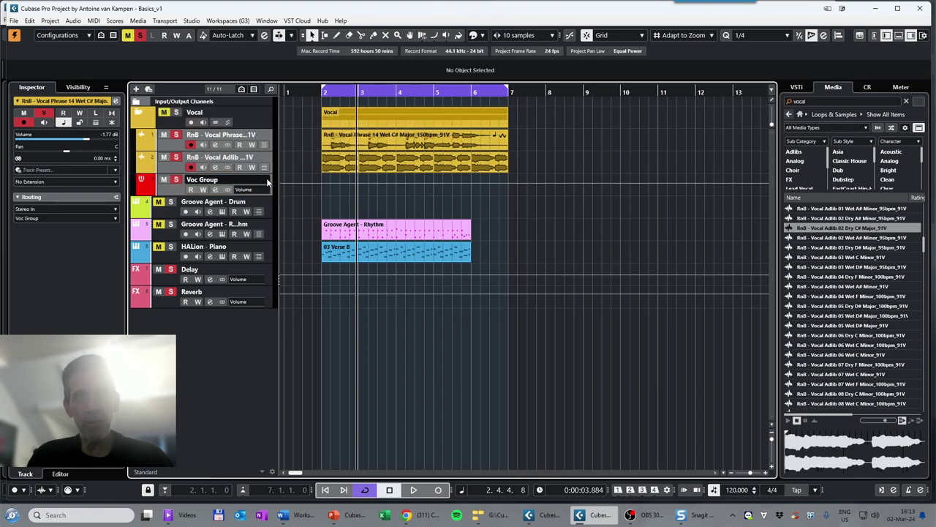
Toggle the Vocal folder repeatedly, leave it collapsed, and select the Reverb track
left_click(139, 115)
left_click(139, 115)
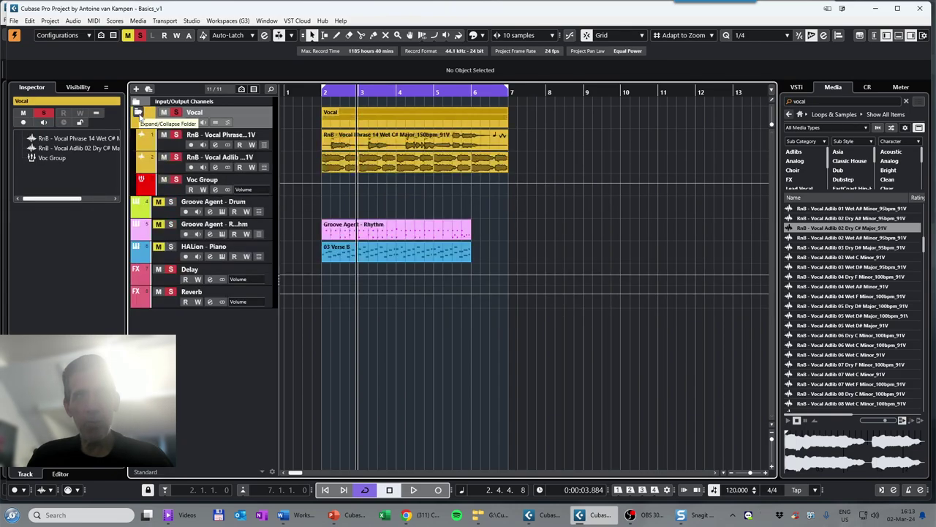
left_click(139, 115)
left_click(139, 115)
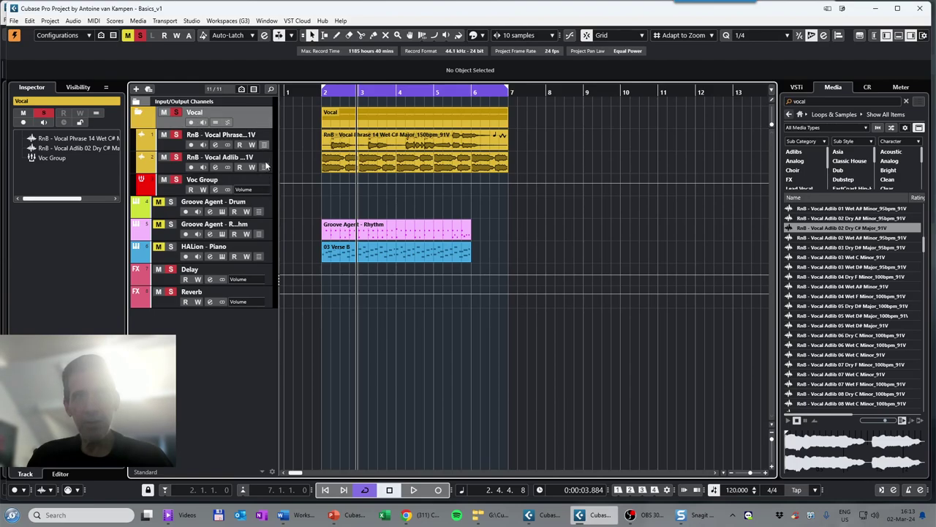
left_click(138, 113)
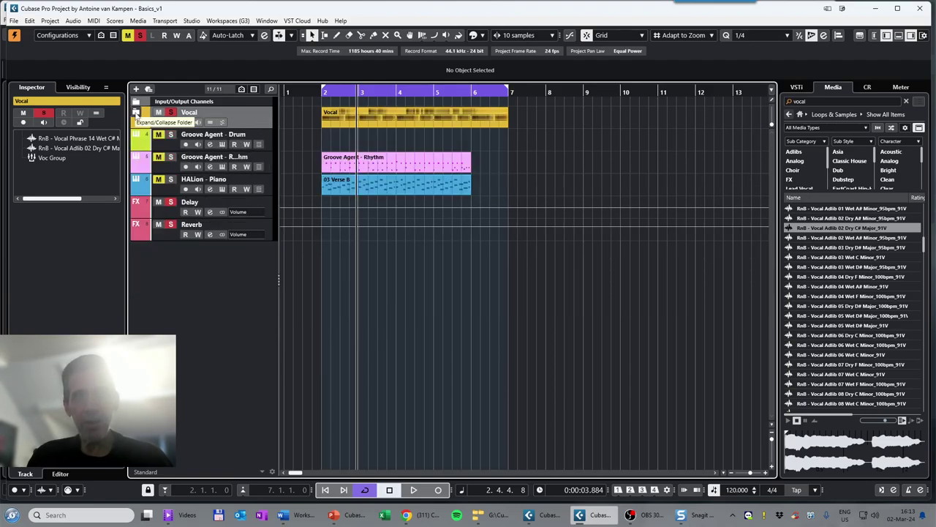
left_click(137, 114)
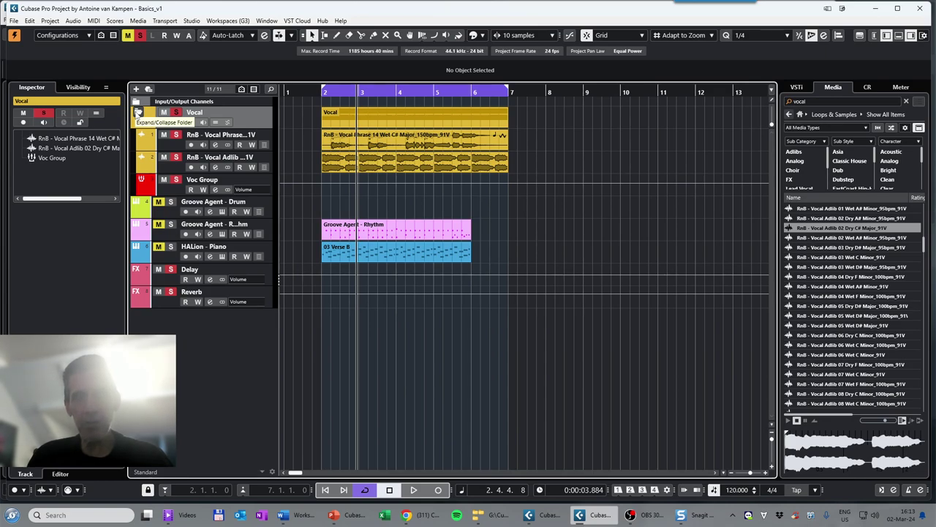
left_click(138, 113)
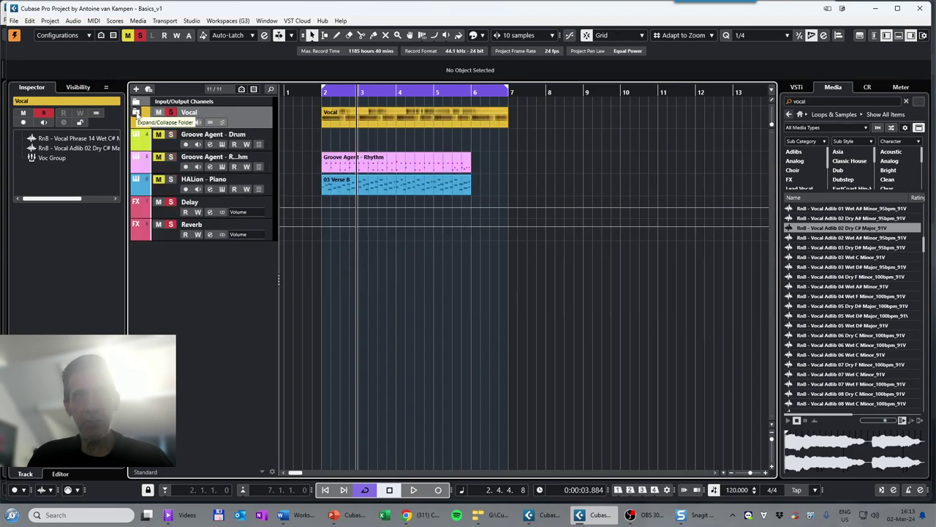
left_click(136, 114)
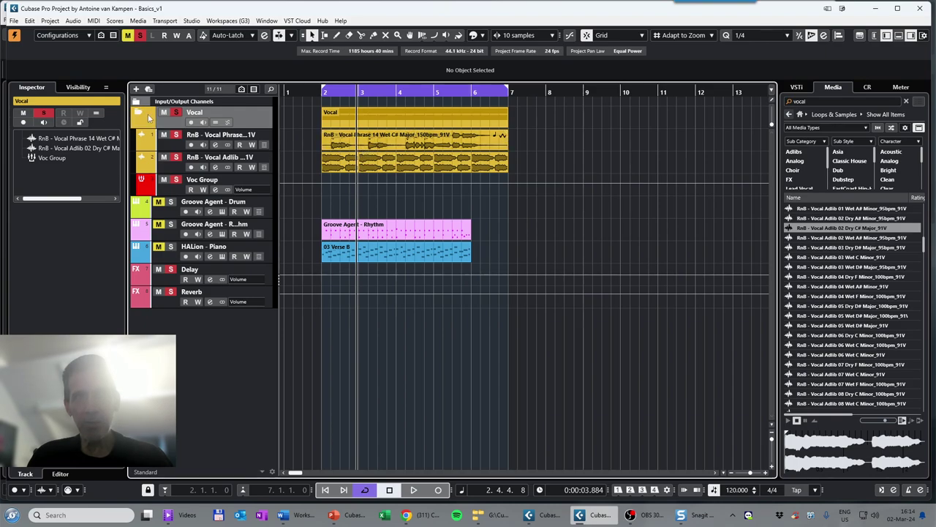
left_click(138, 112)
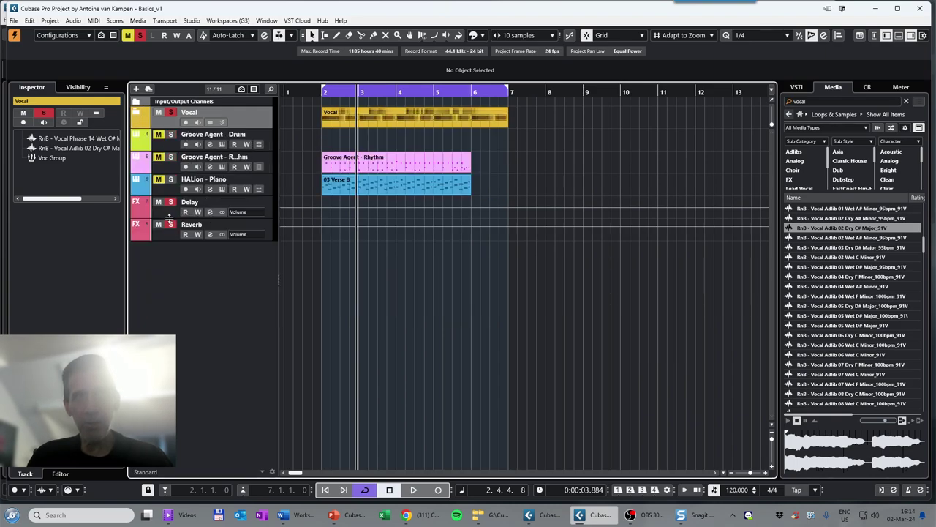
left_click(161, 239)
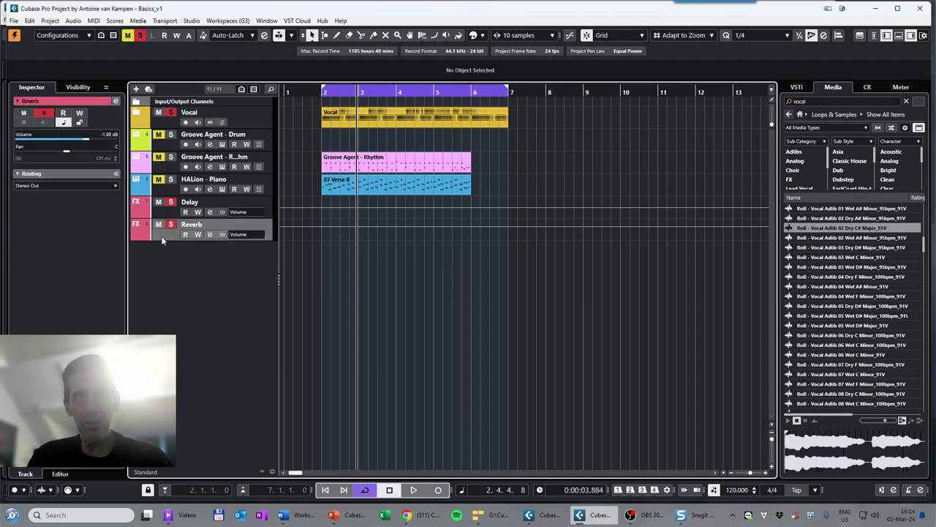
Create a folder track named 'Effects' below the Reverb track
left_click(136, 90)
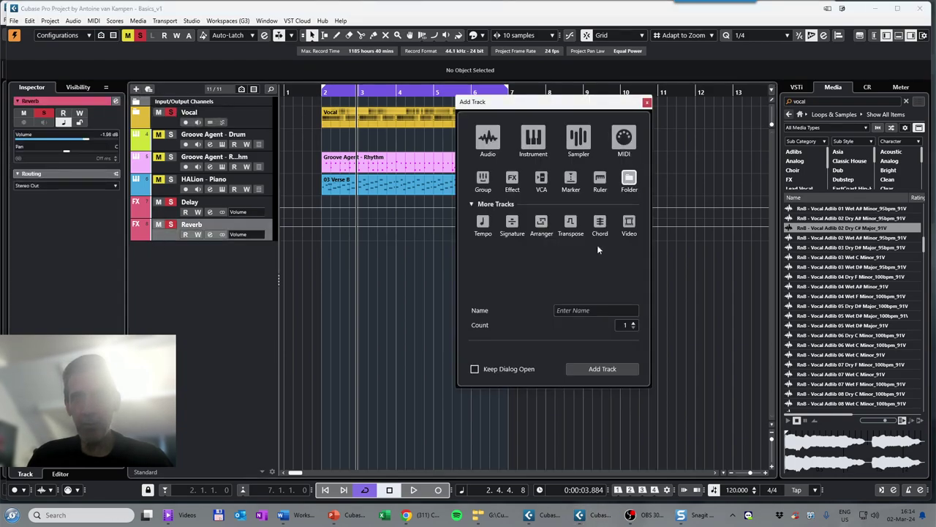
left_click(589, 309)
type("E")
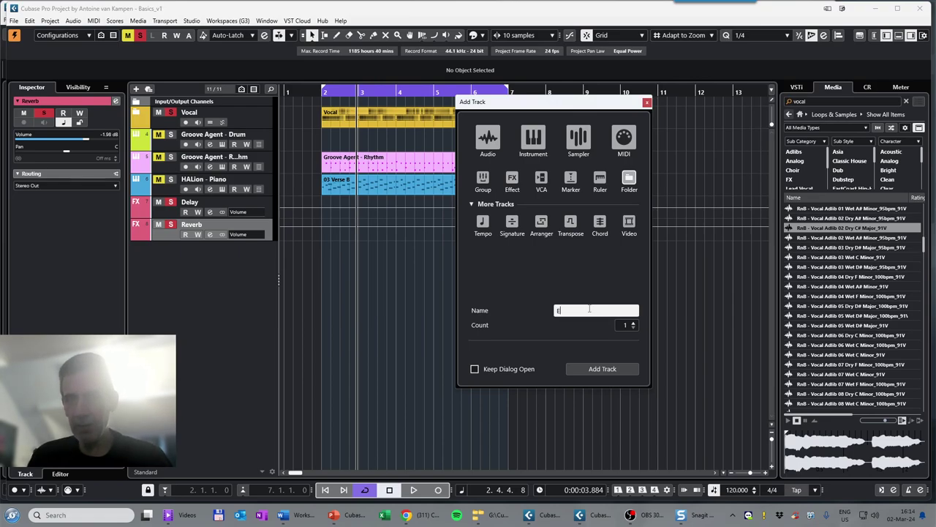
type("ffects")
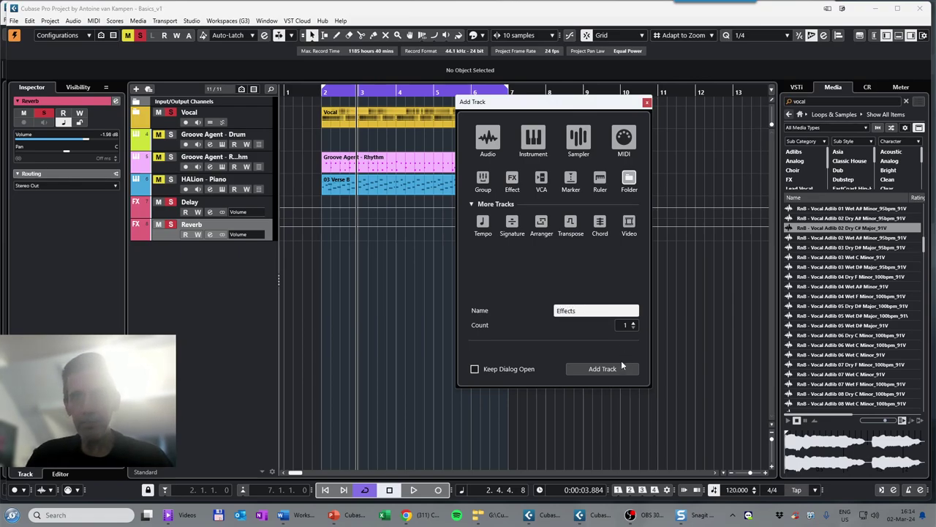
left_click(602, 369)
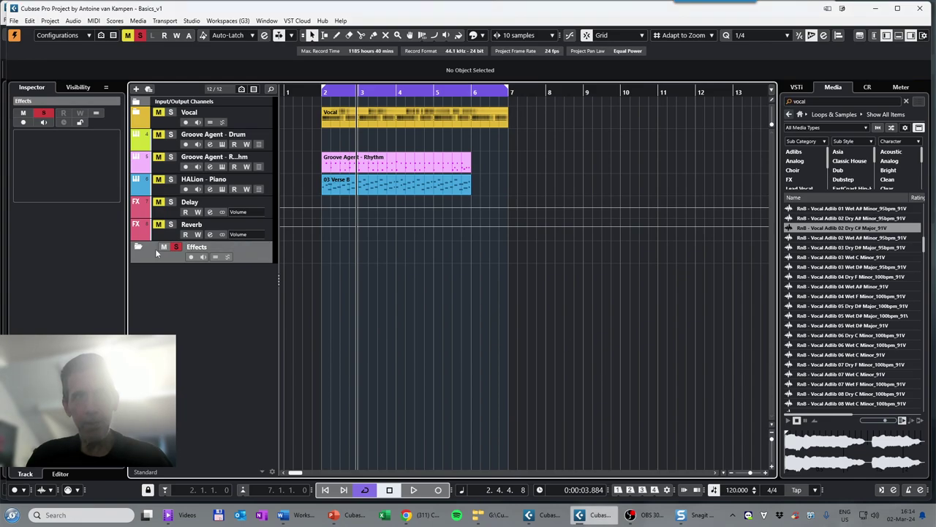
Colour the Effects folder pink and select the Delay and Reverb tracks
left_click(482, 36)
left_click(720, 303)
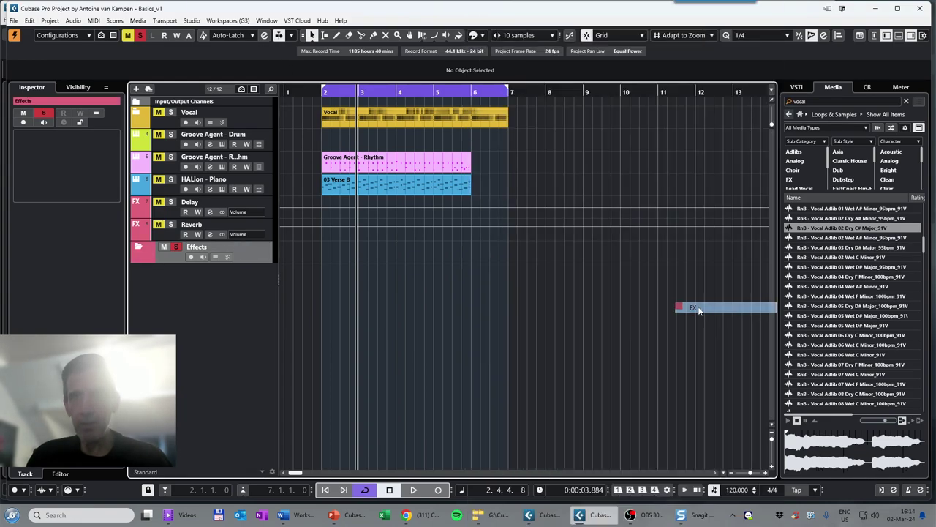
left_click(156, 217)
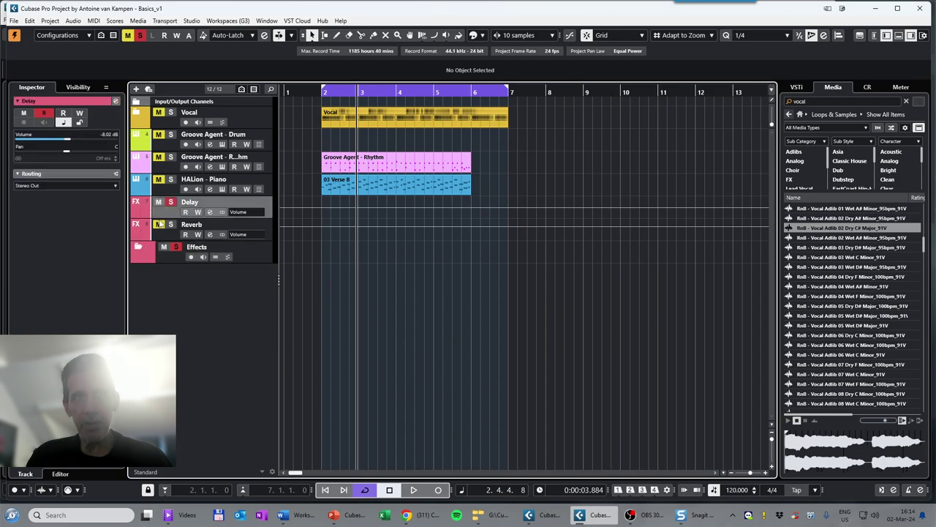
left_click(163, 234, "shift")
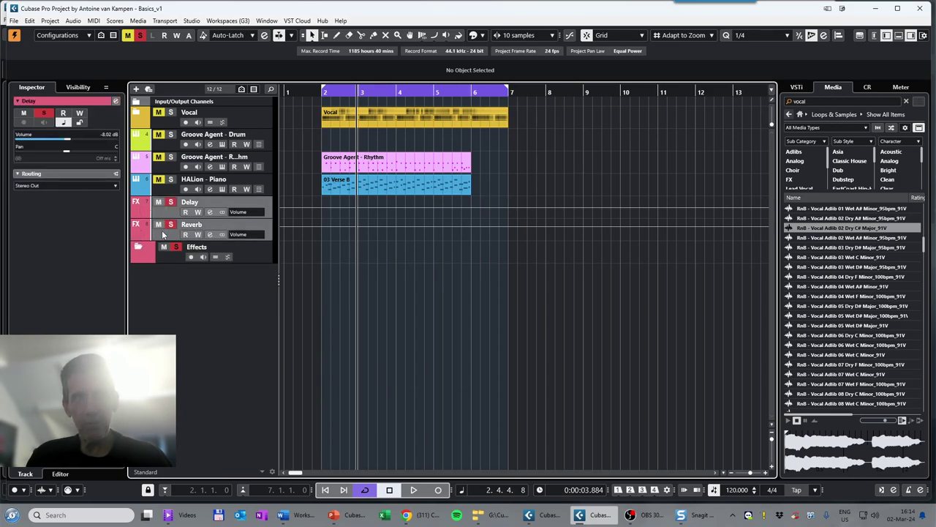
Move Delay and Reverb into the Effects folder, then expand both the Effects and Vocal folders
left_click_drag(163, 234, 157, 249)
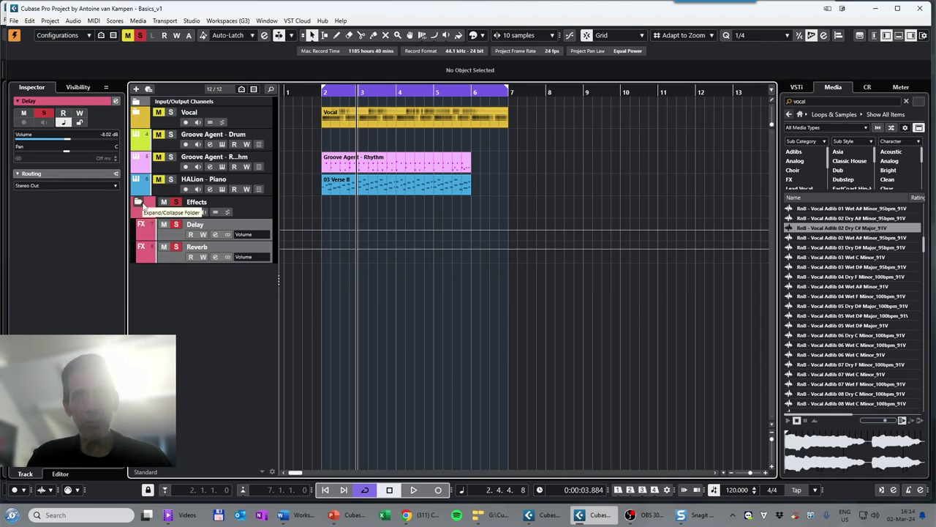
left_click(139, 203)
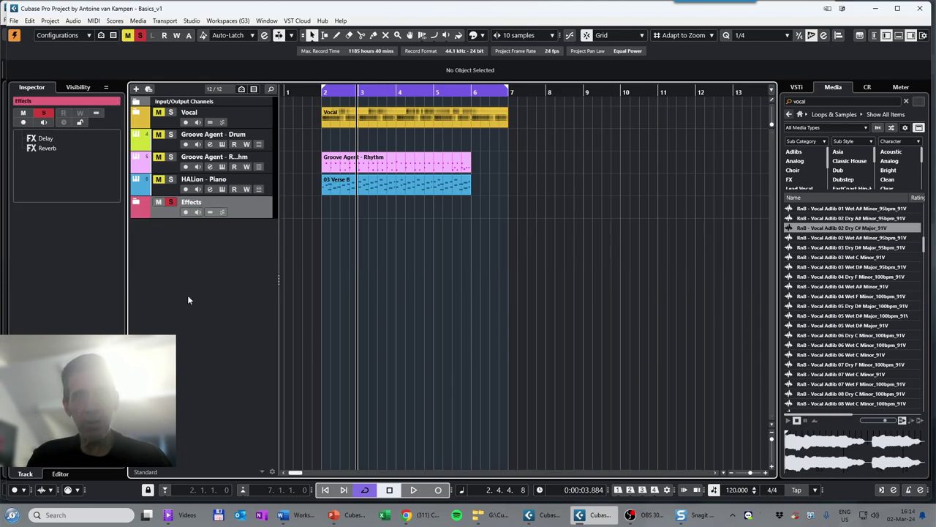
left_click(138, 202)
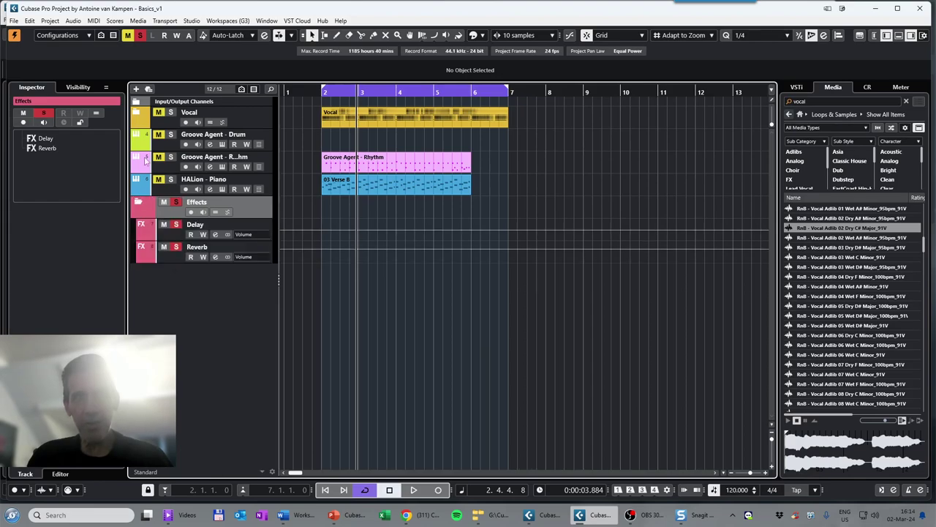
left_click(137, 114)
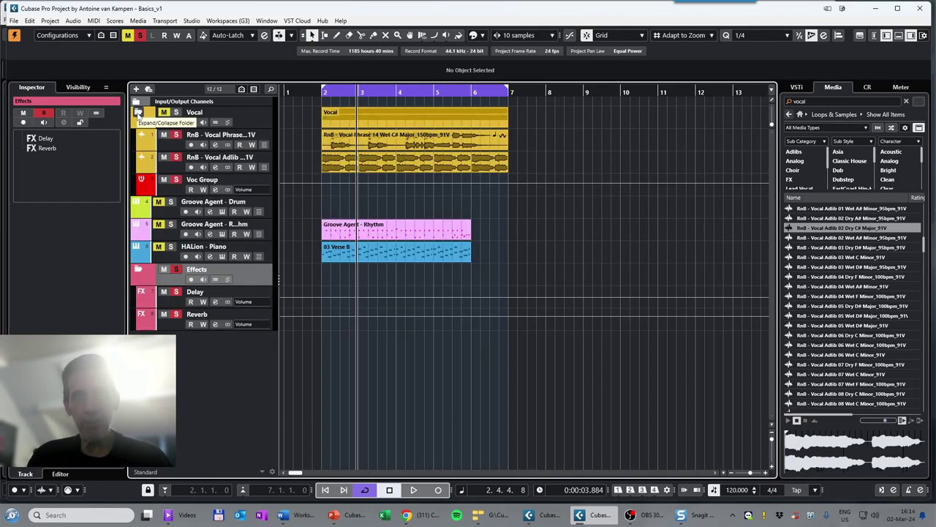